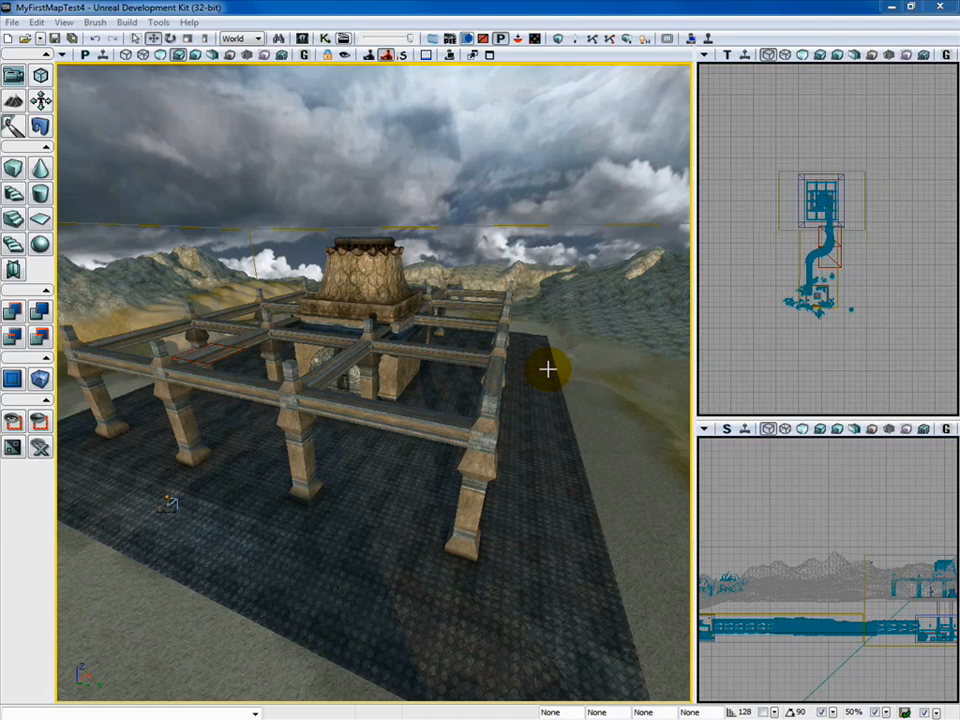
# Place a HeightFog actor from the Info classes above the mountains in the side view.
pyautogui.hotkey('ctrl', 'shift', 'f')
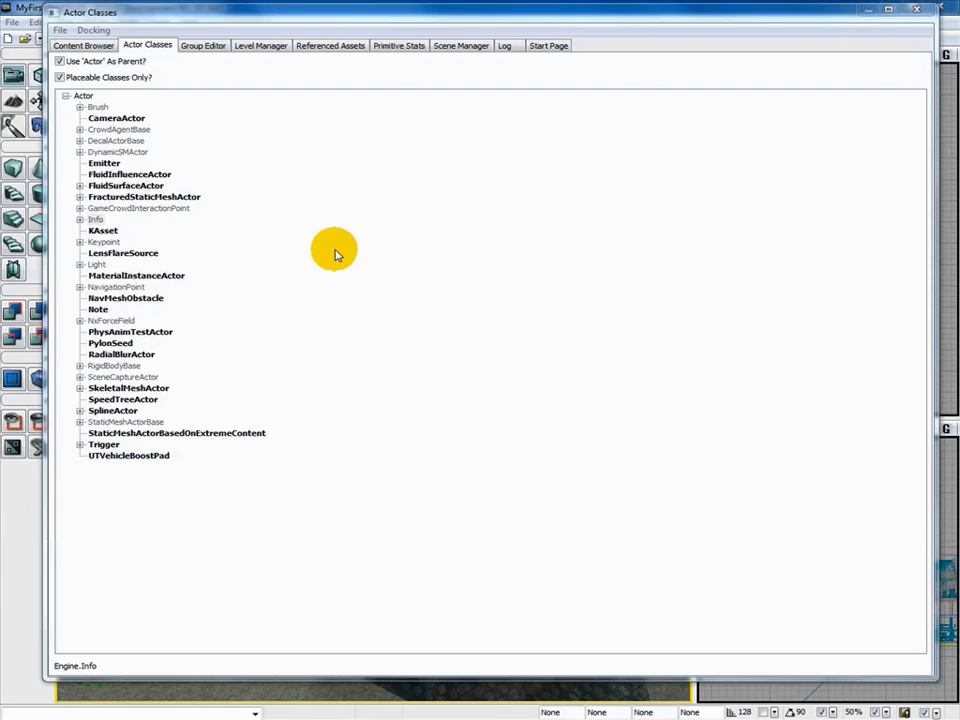
pyautogui.click(80, 220)
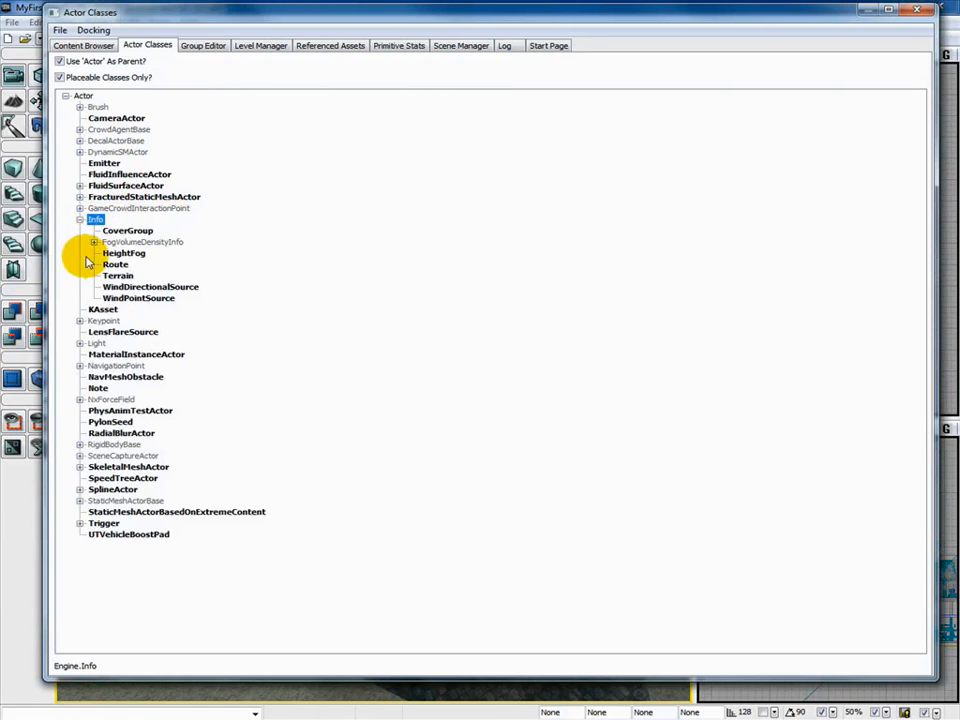
pyautogui.click(124, 254)
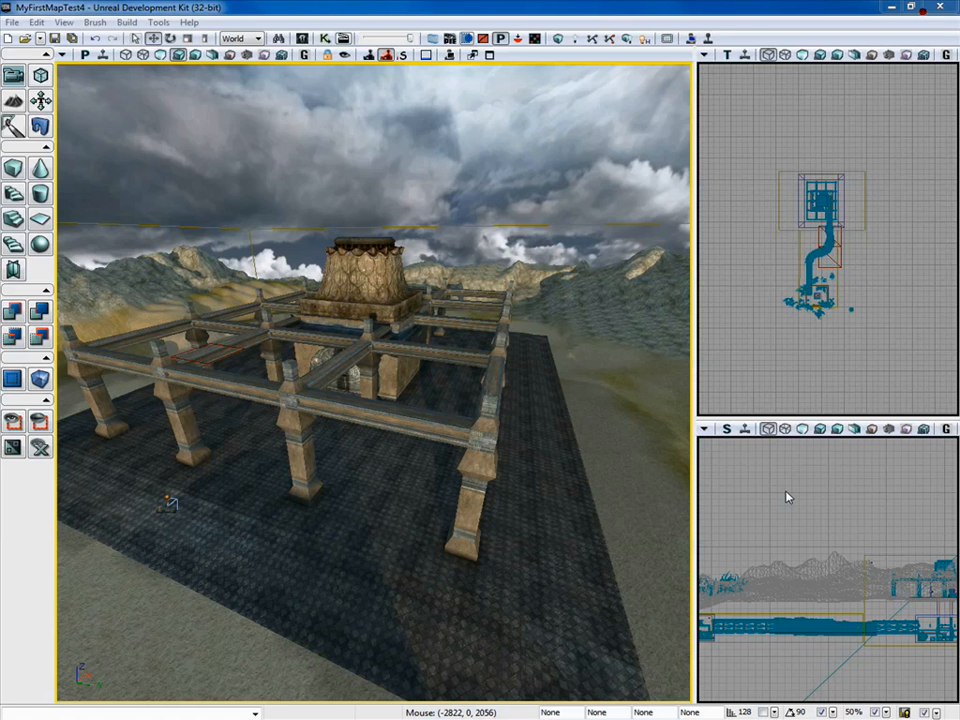
pyautogui.rightClick(812, 449)
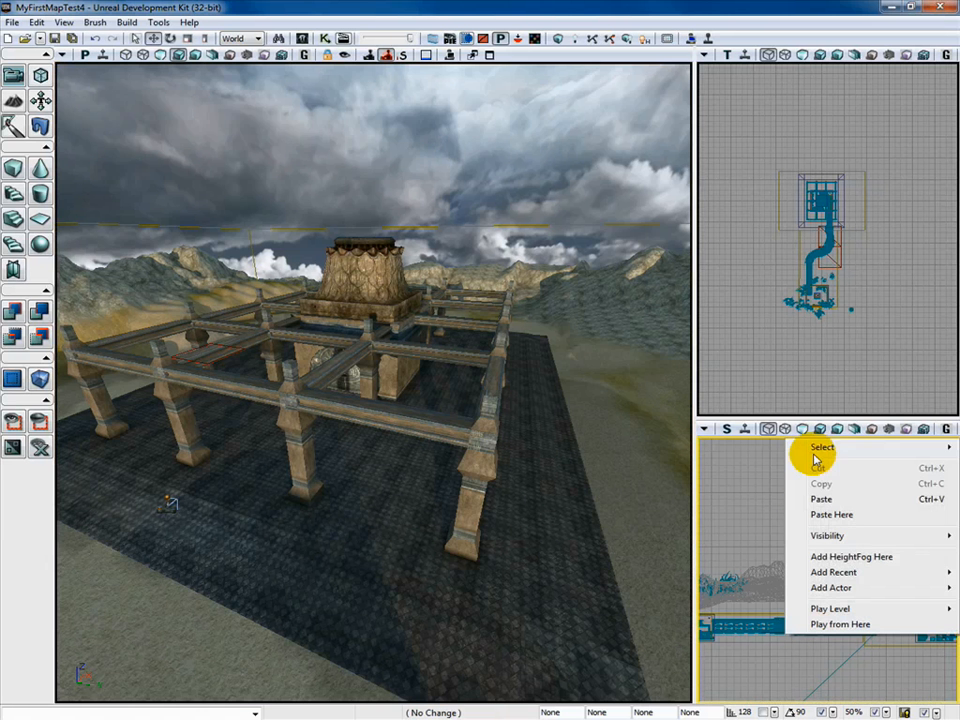
pyautogui.click(831, 557)
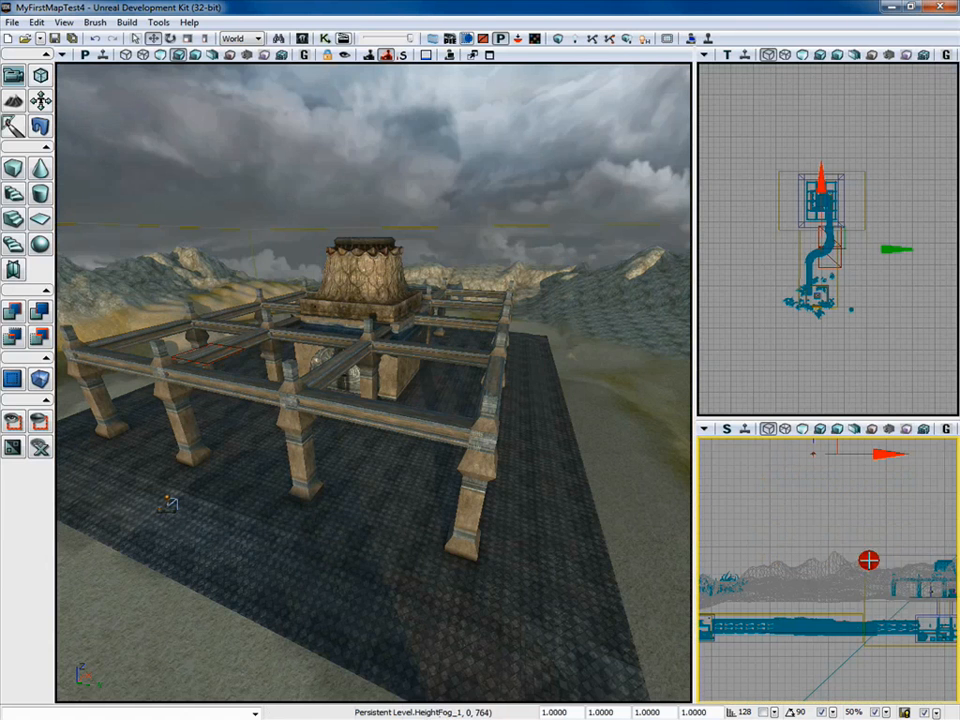
# Select the placed height fog actor and open its properties with the HeightFog component settings shown.
pyautogui.click(552, 374)
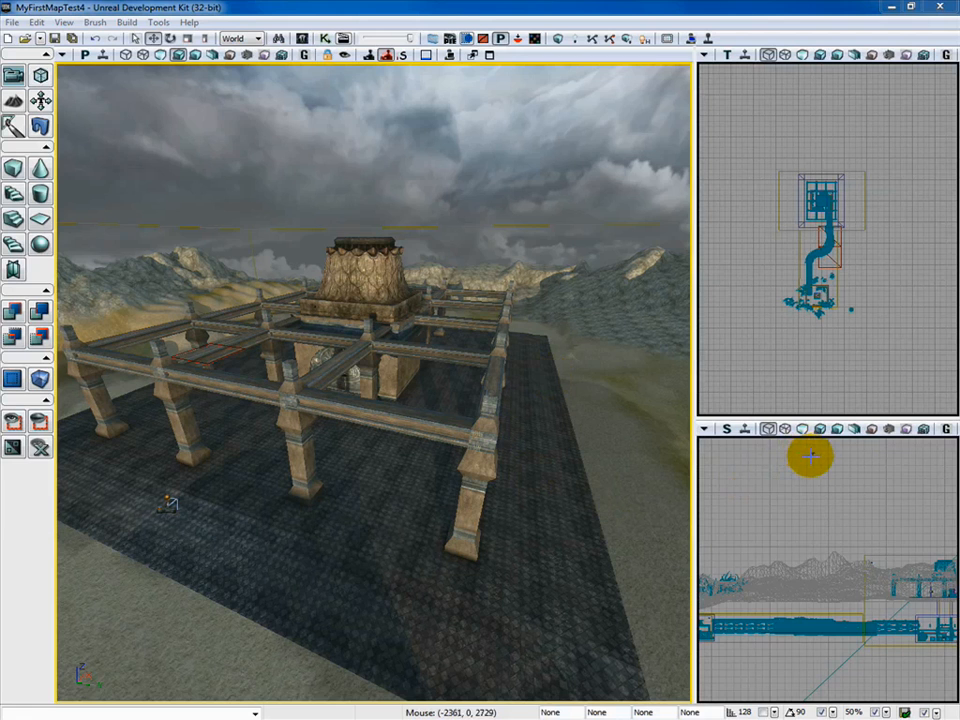
pyautogui.click(811, 453)
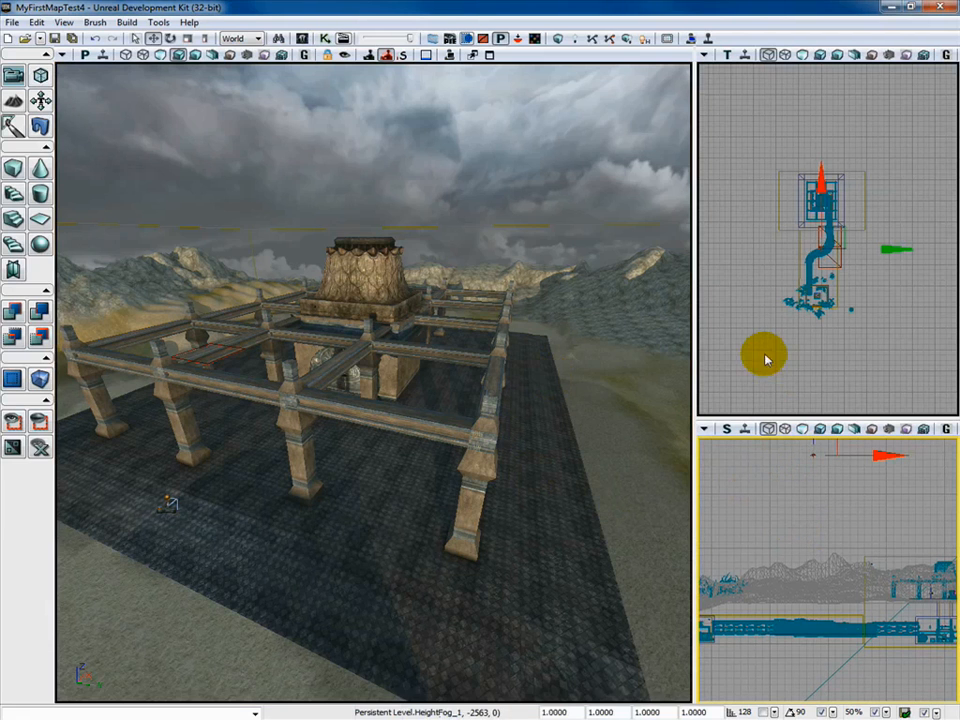
pyautogui.click(532, 471)
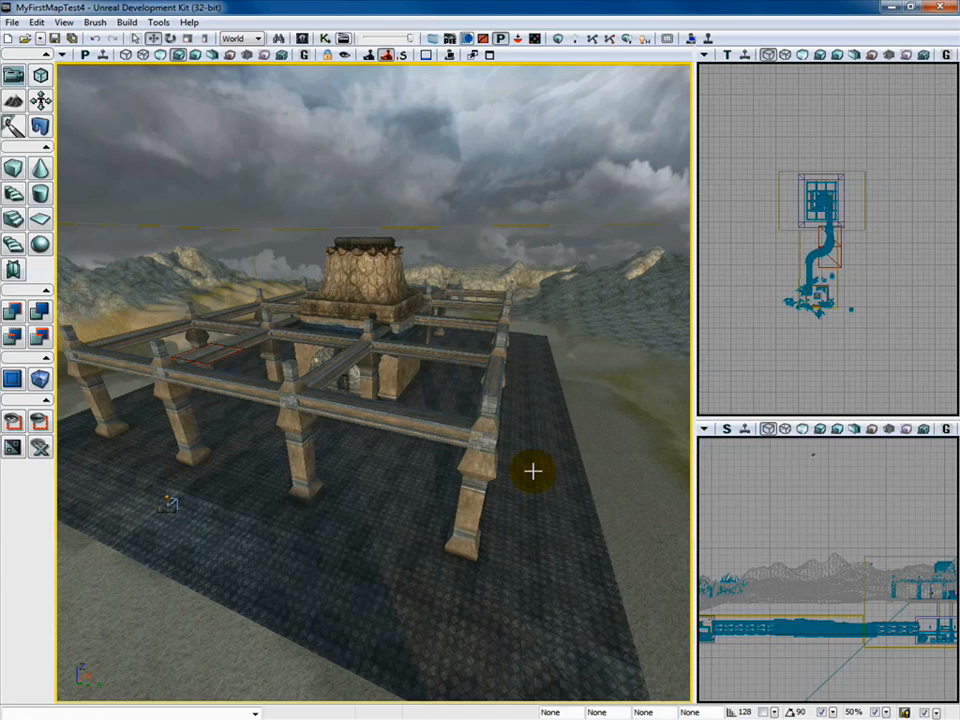
pyautogui.doubleClick(532, 471)
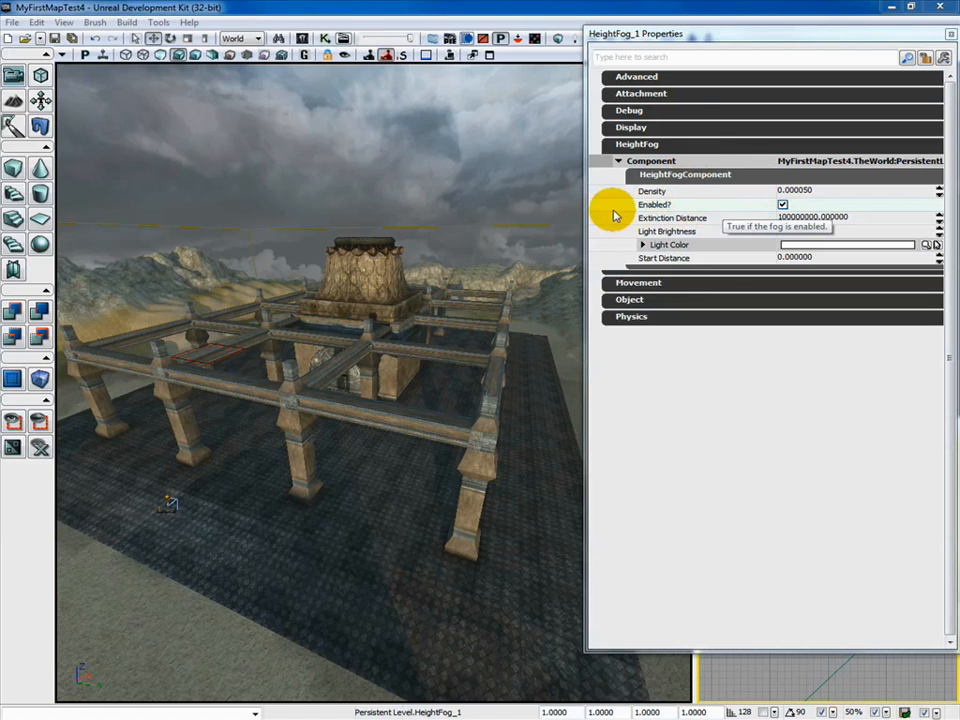
# Toggle the fog's Enabled option off and on to compare the scene with and without fog.
pyautogui.click(782, 205)
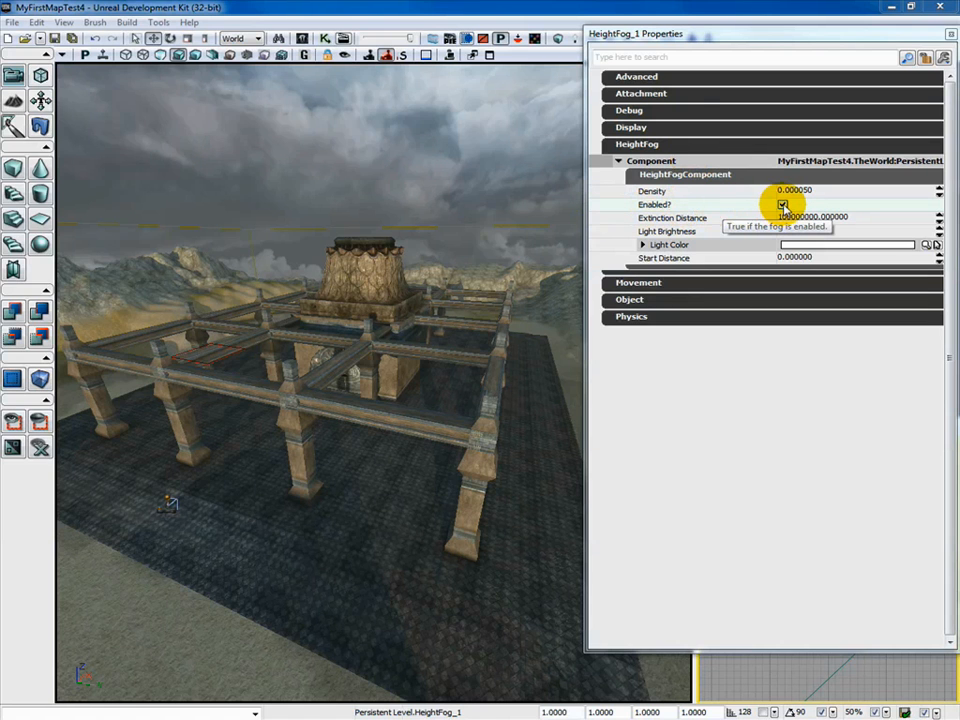
pyautogui.click(783, 205)
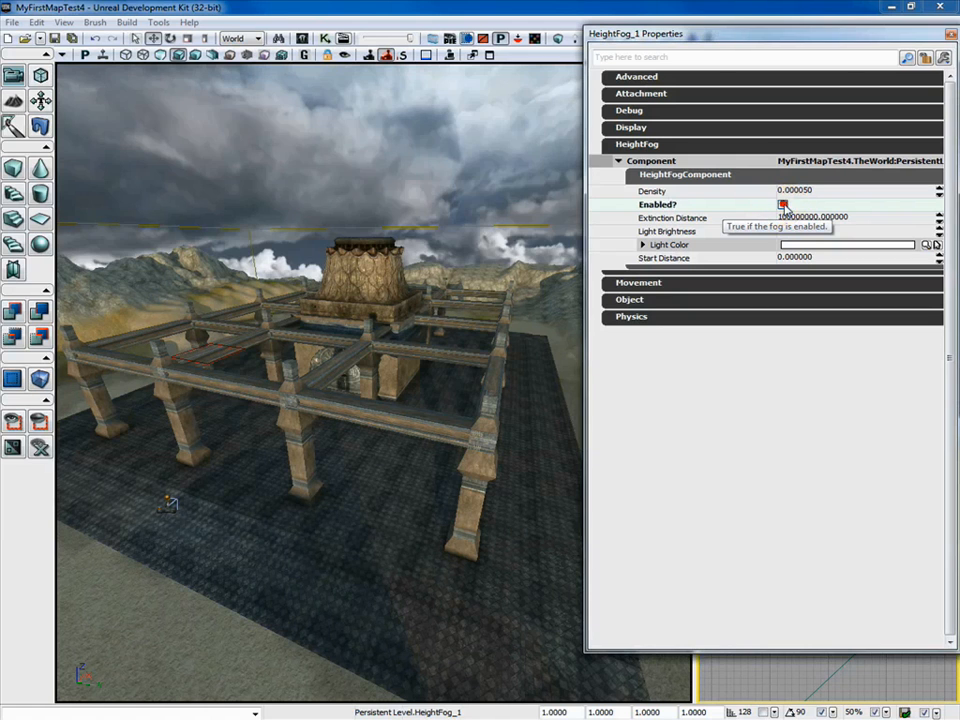
pyautogui.click(783, 205)
pyautogui.click(783, 205)
pyautogui.click(783, 205)
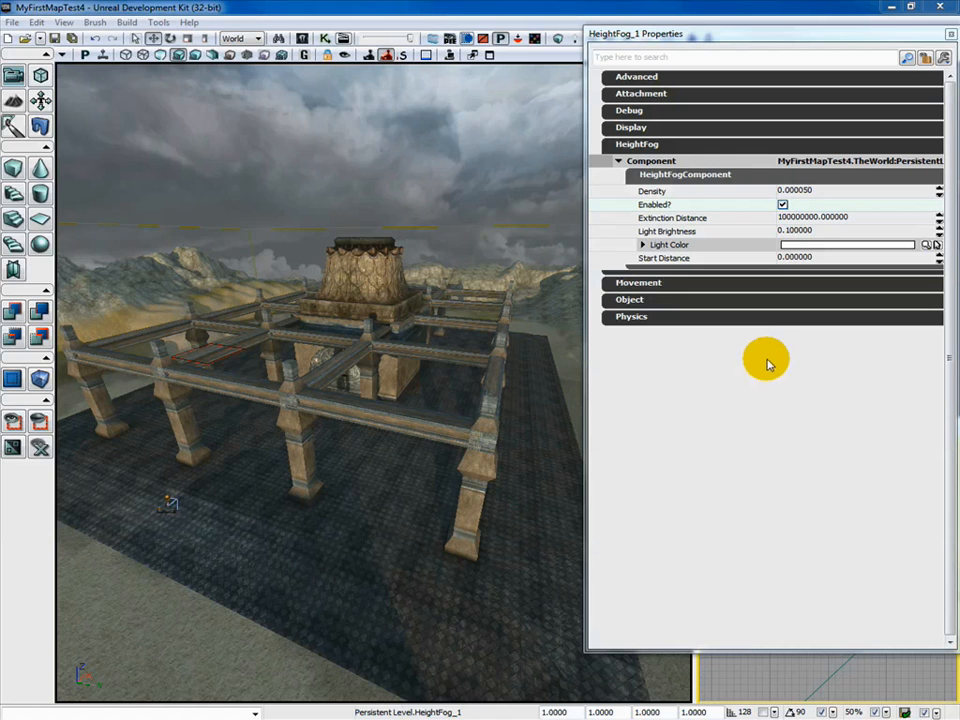
# Set the fog's Light Color to bright red and its Light Brightness to 0.5.
pyautogui.click(926, 244)
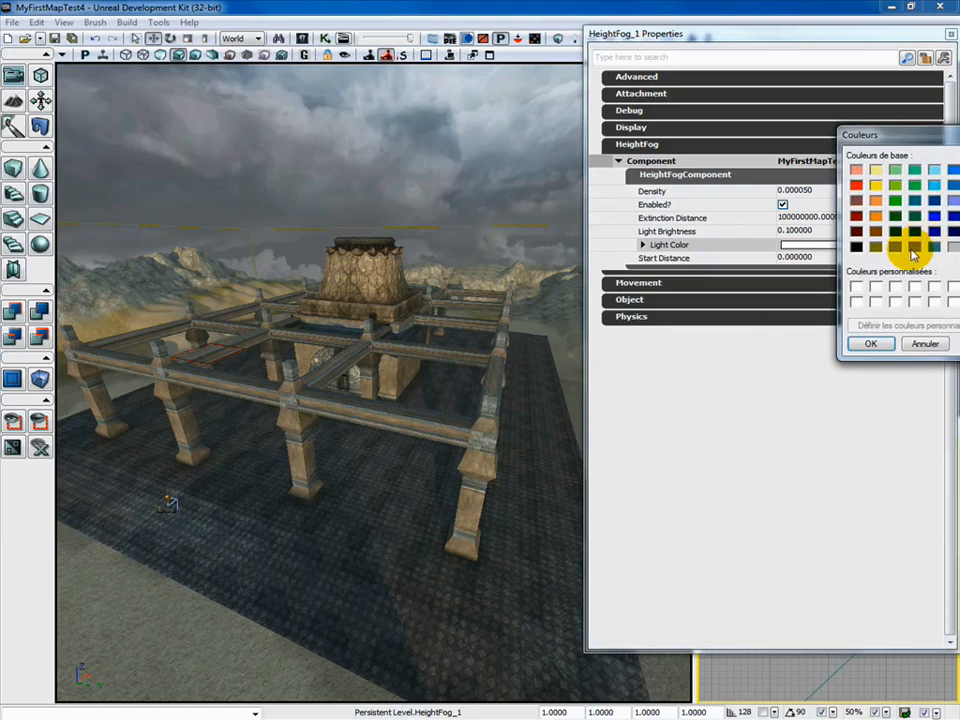
pyautogui.click(856, 185)
pyautogui.click(870, 343)
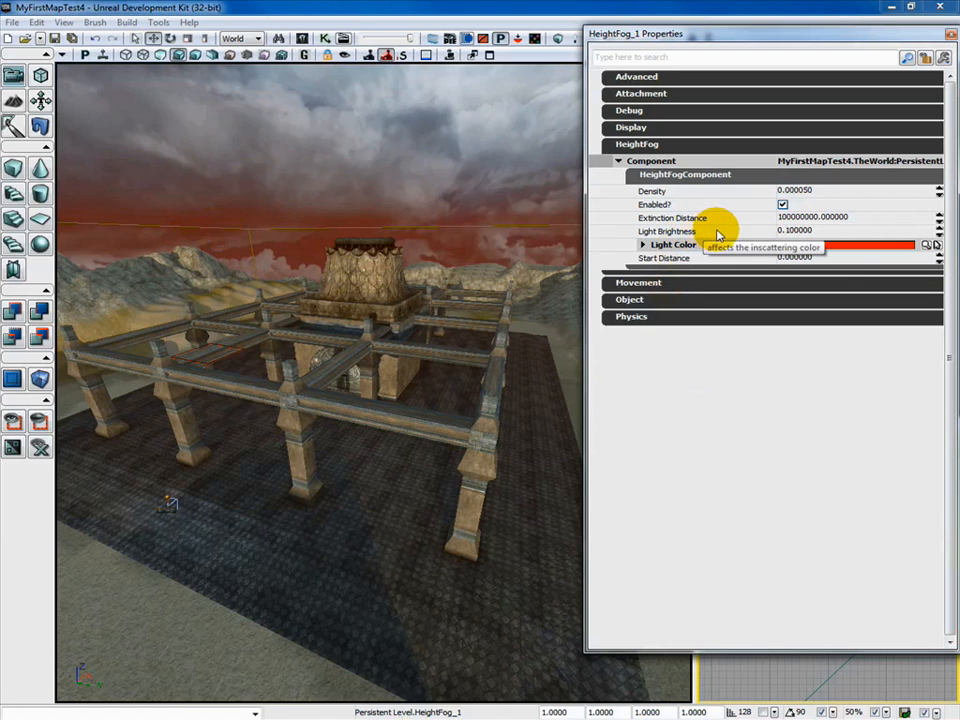
pyautogui.click(800, 231)
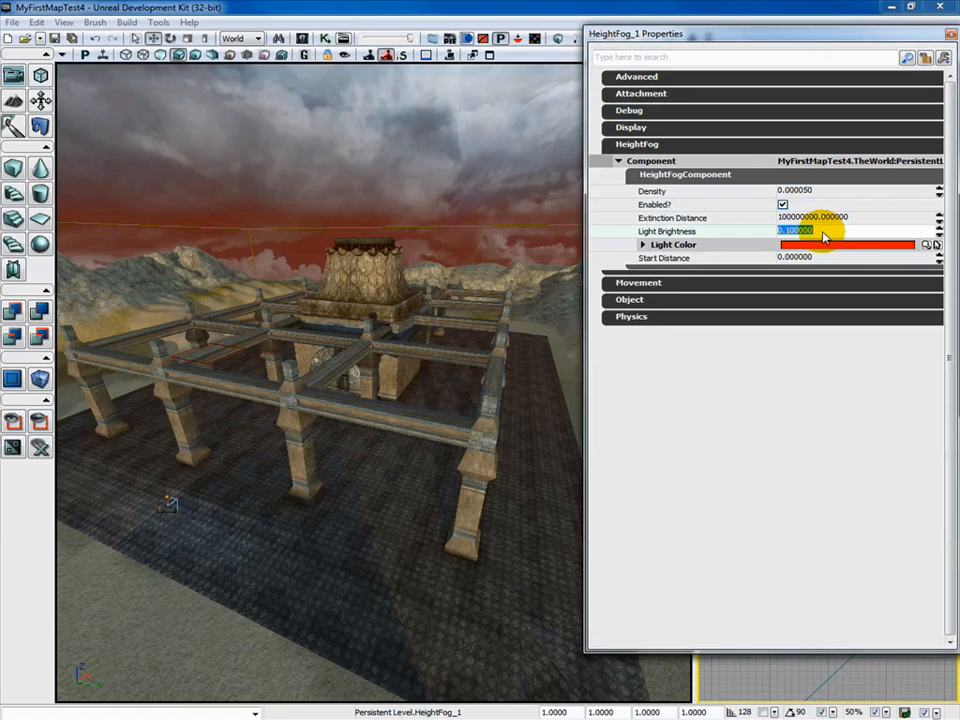
pyautogui.write('.5')
pyautogui.press('Return')
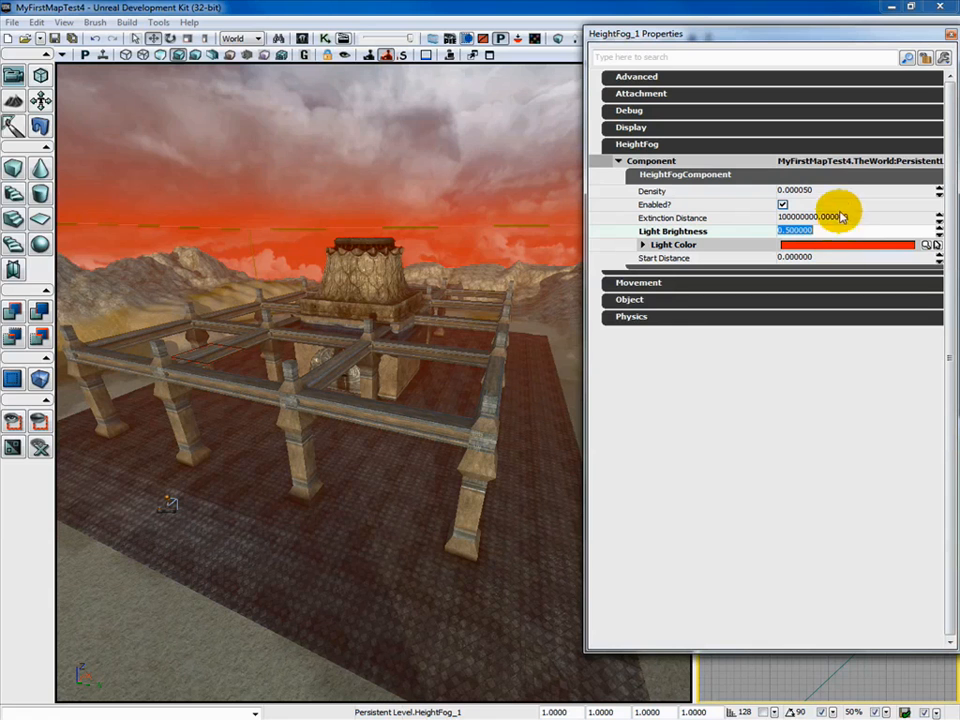
# Set the fog's Density to 0.0003.
pyautogui.click(830, 191)
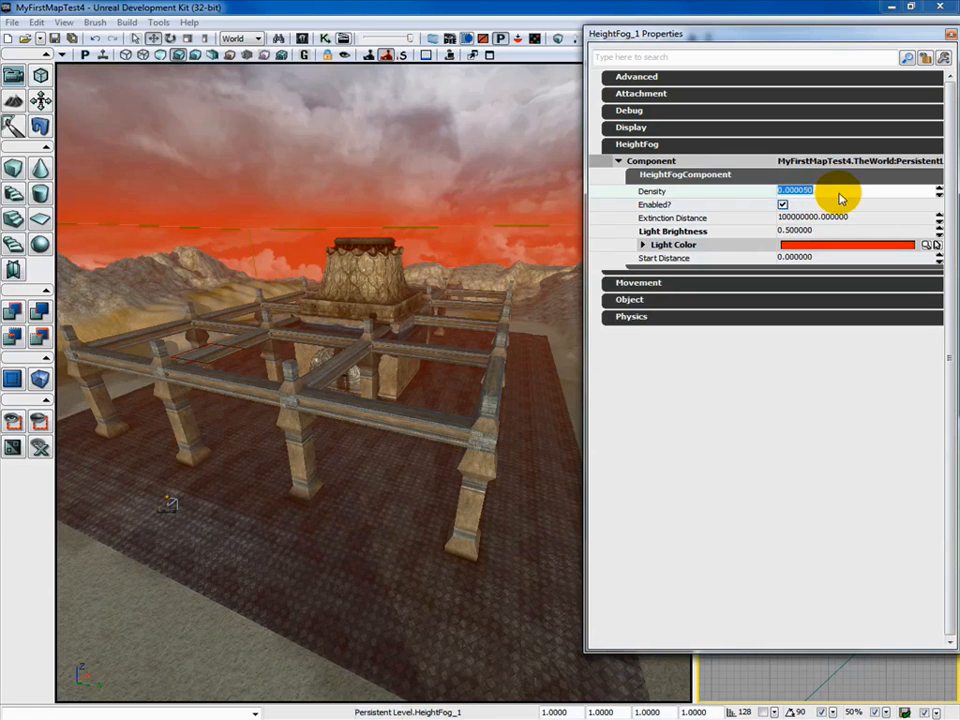
pyautogui.write('0.0003')
pyautogui.press('Return')
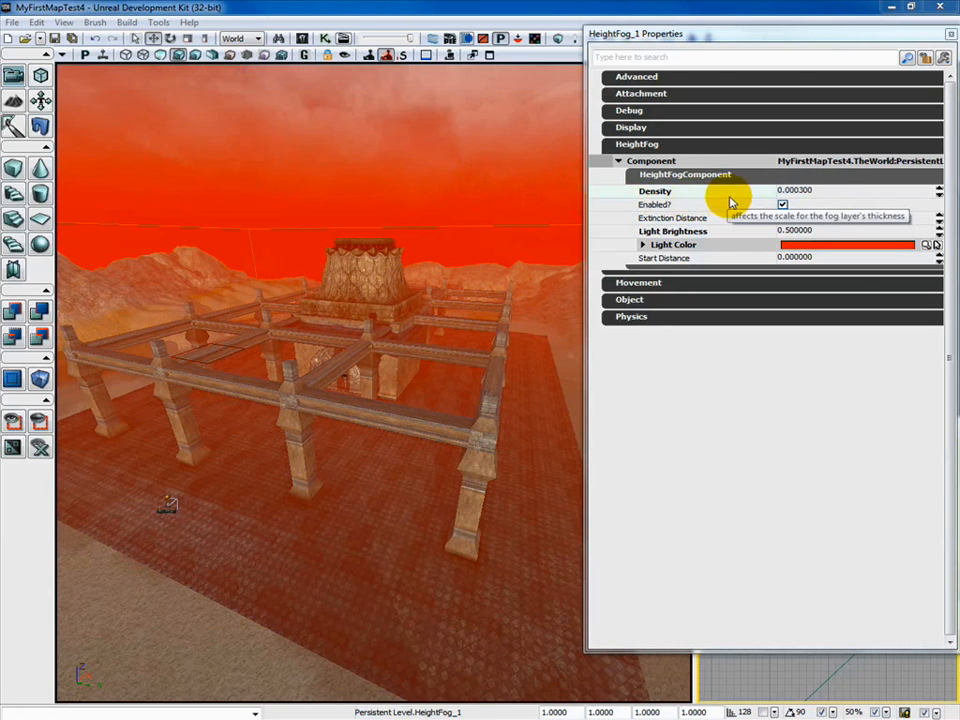
pyautogui.click(828, 195)
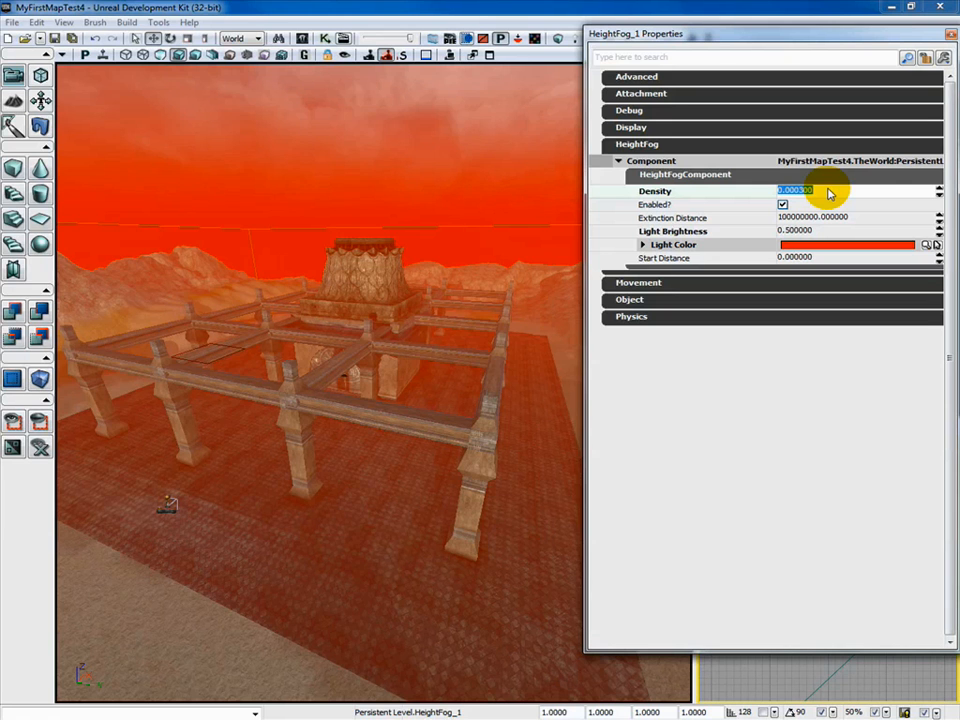
# Examine how the dense red fog affects the underground room and the temple exterior.
pyautogui.moveTo(384, 474); pyautogui.dragTo(357, 306)
pyautogui.moveTo(357, 306); pyautogui.dragTo(367, 207, button='middle')
pyautogui.moveTo(367, 207); pyautogui.dragTo(327, 160)
pyautogui.moveTo(327, 160); pyautogui.dragTo(327, 445, button='middle')
pyautogui.moveTo(327, 445); pyautogui.dragTo(240, 320)
pyautogui.moveTo(240, 320); pyautogui.dragTo(174, 235, button='middle')
pyautogui.moveTo(174, 235); pyautogui.dragTo(188, 326)
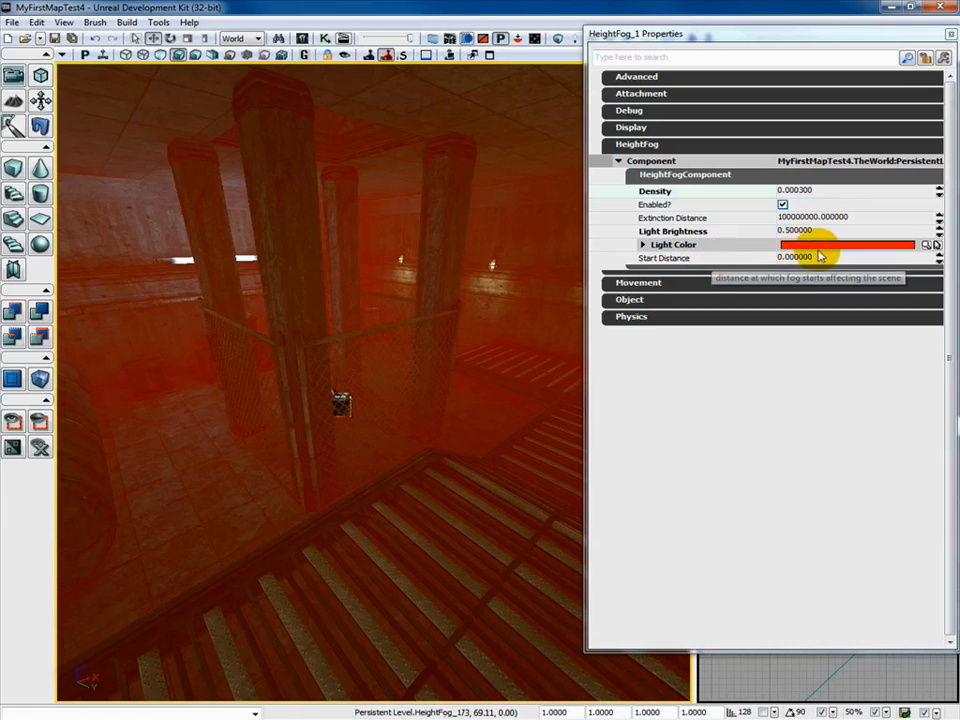
pyautogui.moveTo(334, 394); pyautogui.dragTo(329, 170, button='middle')
pyautogui.moveTo(329, 170); pyautogui.dragTo(329, 413)
pyautogui.moveTo(329, 413); pyautogui.dragTo(170, 388, button='middle')
pyautogui.moveTo(170, 388); pyautogui.dragTo(250, 388)
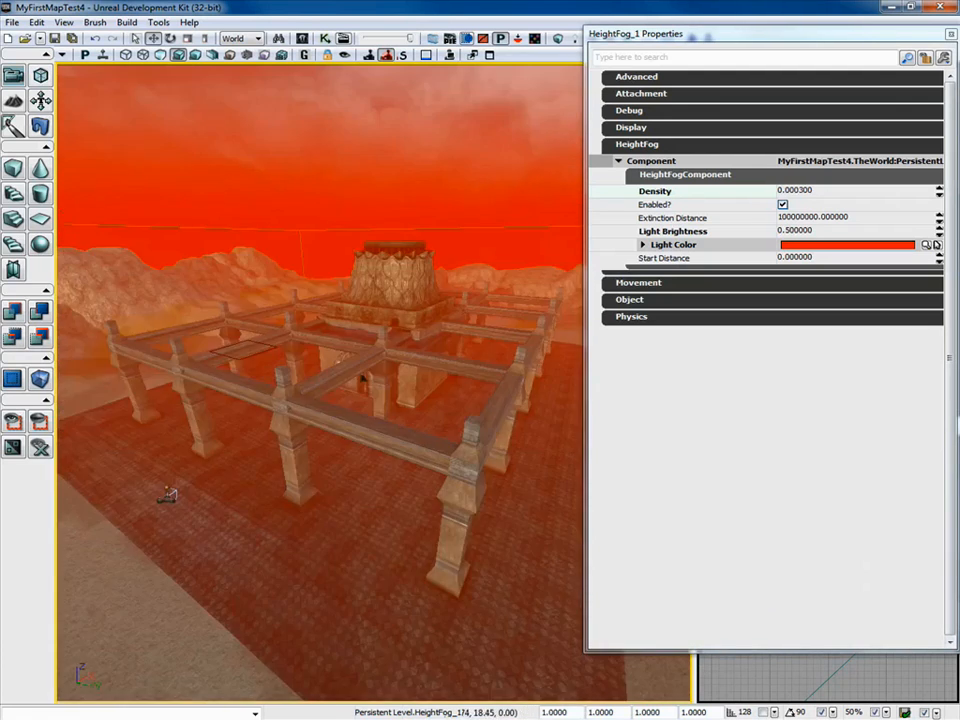
# Set the fog's Start Distance to 1000.
pyautogui.click(845, 258)
pyautogui.write('1000')
pyautogui.press('Return')
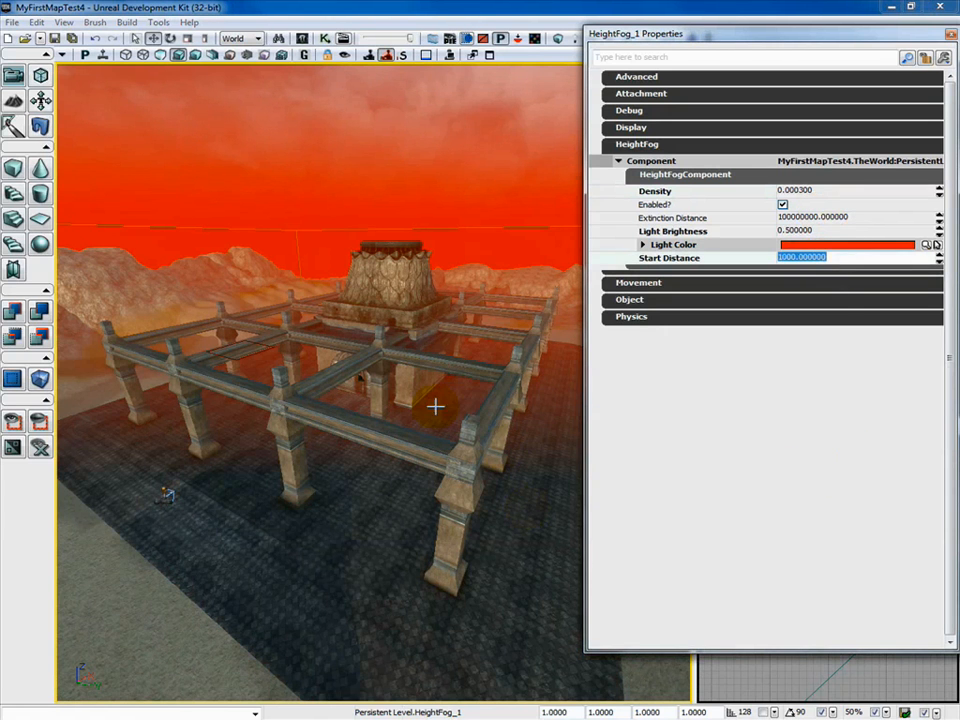
pyautogui.moveTo(407, 369); pyautogui.dragTo(415, 345, button='right')
# Set the fog's Start Distance to 1500.
pyautogui.click(847, 260)
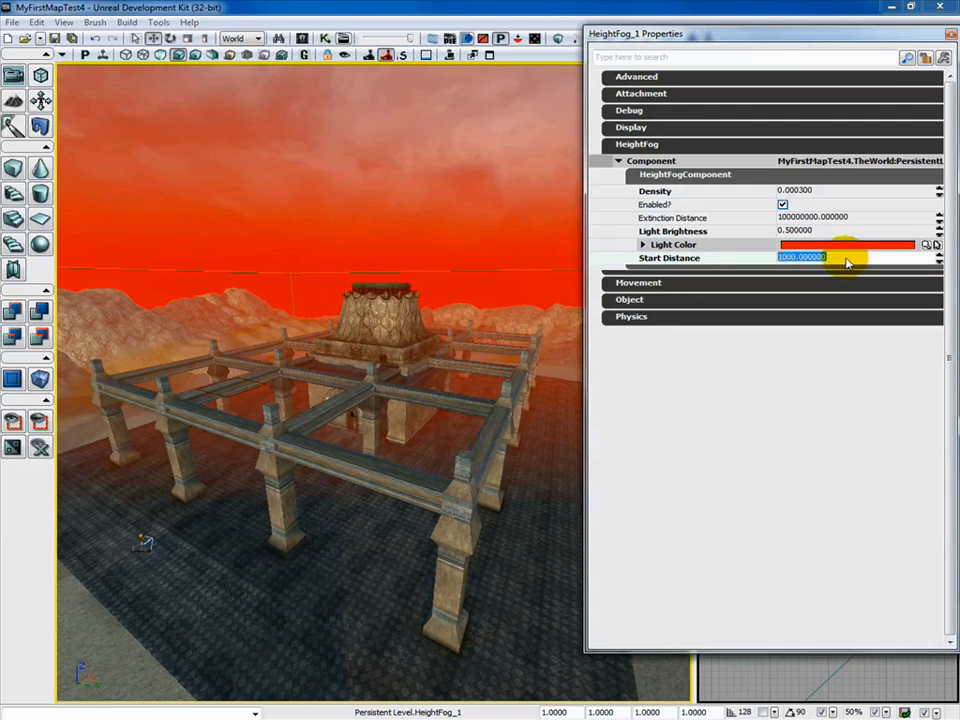
pyautogui.write('1500')
pyautogui.press('Return')
# Examine the fog's effect with the new start distance from several viewpoints around the level.
pyautogui.moveTo(375, 360); pyautogui.dragTo(385, 520, button='middle')
pyautogui.moveTo(375, 360); pyautogui.dragTo(375, 290)
pyautogui.moveTo(375, 360); pyautogui.dragTo(390, 460, button='middle')
pyautogui.moveTo(375, 360); pyautogui.dragTo(230, 250)
pyautogui.moveTo(230, 250); pyautogui.dragTo(230, 68, button='middle')
pyautogui.moveTo(230, 68); pyautogui.dragTo(140, 120)
pyautogui.moveTo(140, 120); pyautogui.dragTo(140, 170, button='middle')
pyautogui.moveTo(140, 170); pyautogui.dragTo(150, 300)
pyautogui.moveTo(420, 380); pyautogui.dragTo(401, 351)
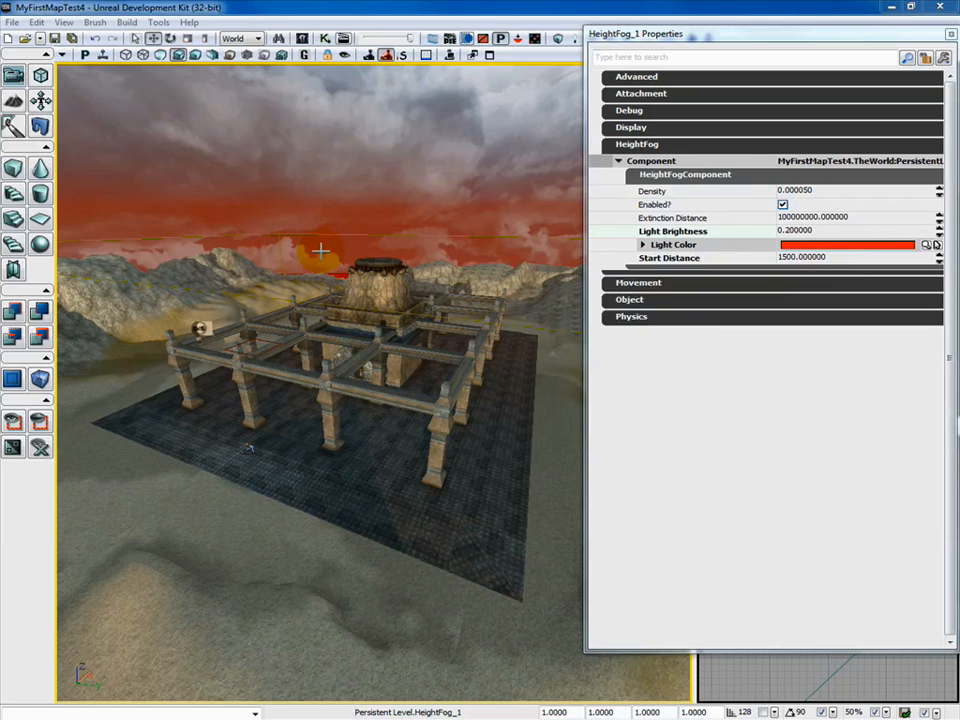
# Set the fog's Light Color to white and toggle the fog off and on to compare.
pyautogui.click(929, 244)
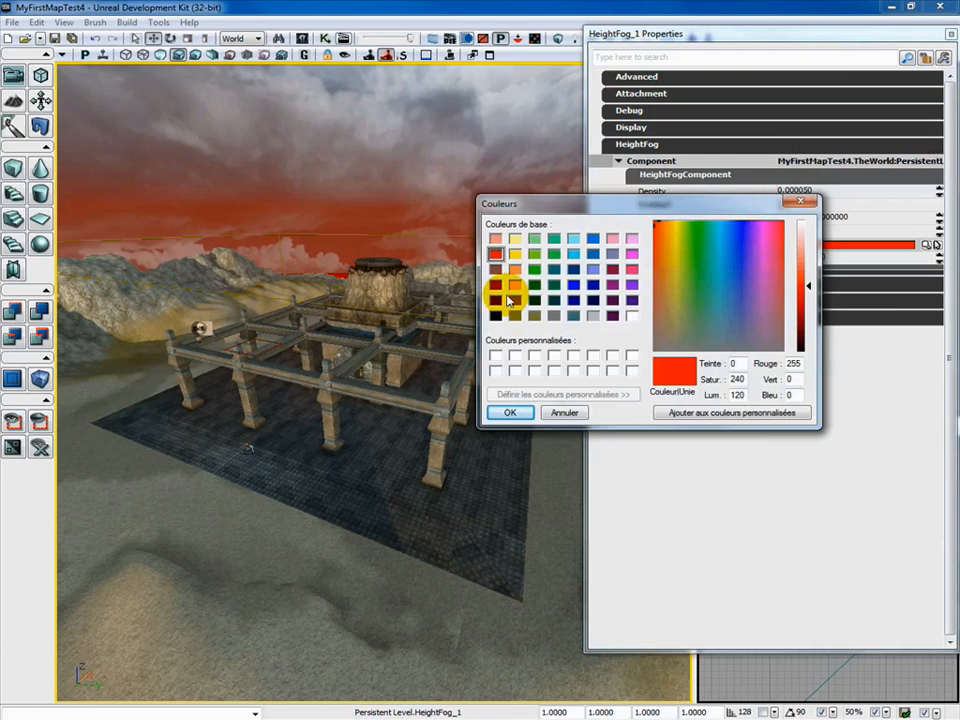
pyautogui.click(630, 317)
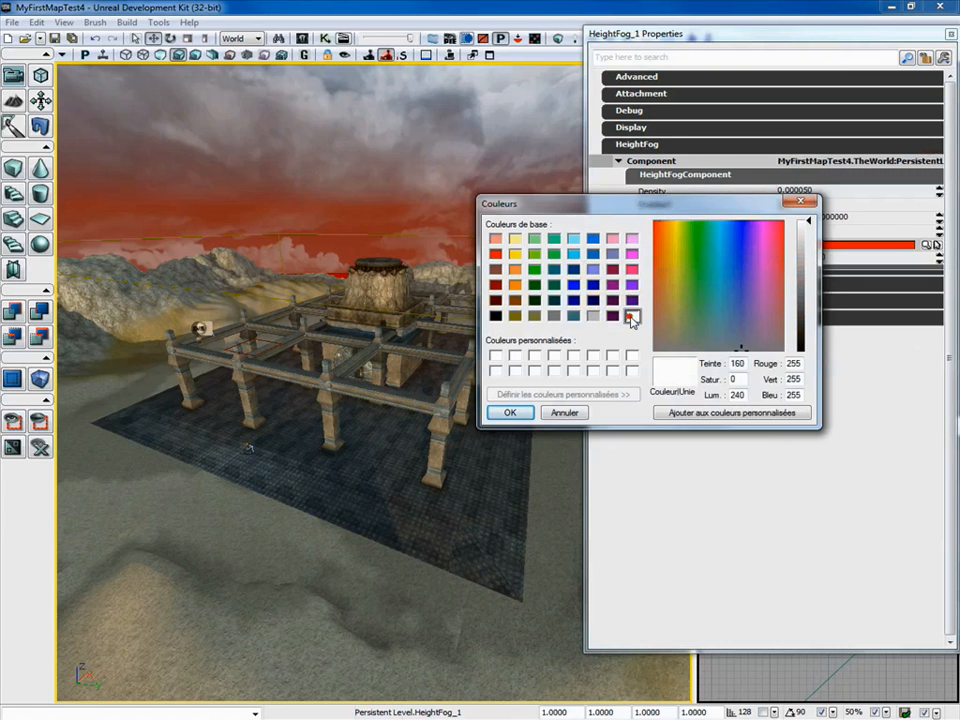
pyautogui.click(509, 412)
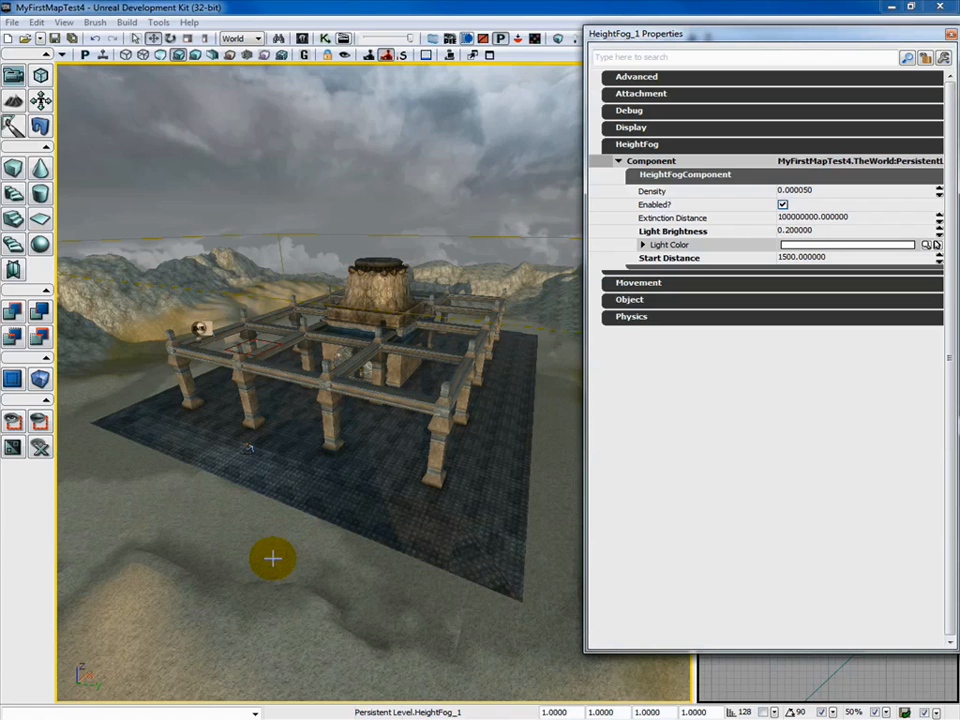
pyautogui.click(784, 205)
pyautogui.click(784, 205)
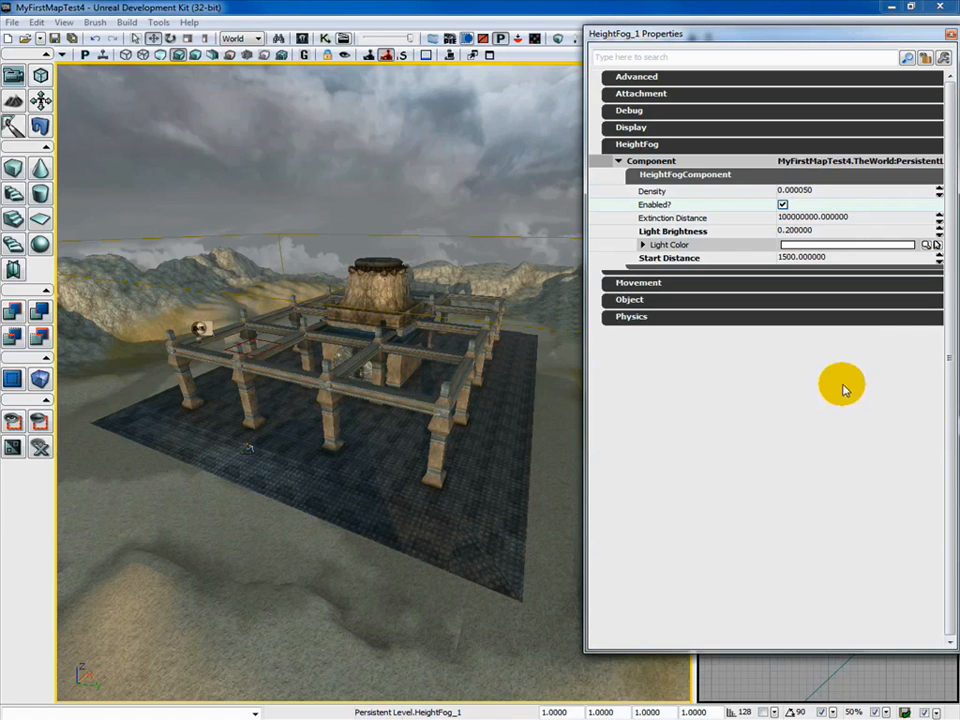
# Sample a new Light Color for the fog from the cloudy sky in the perspective view.
pyautogui.click(937, 246)
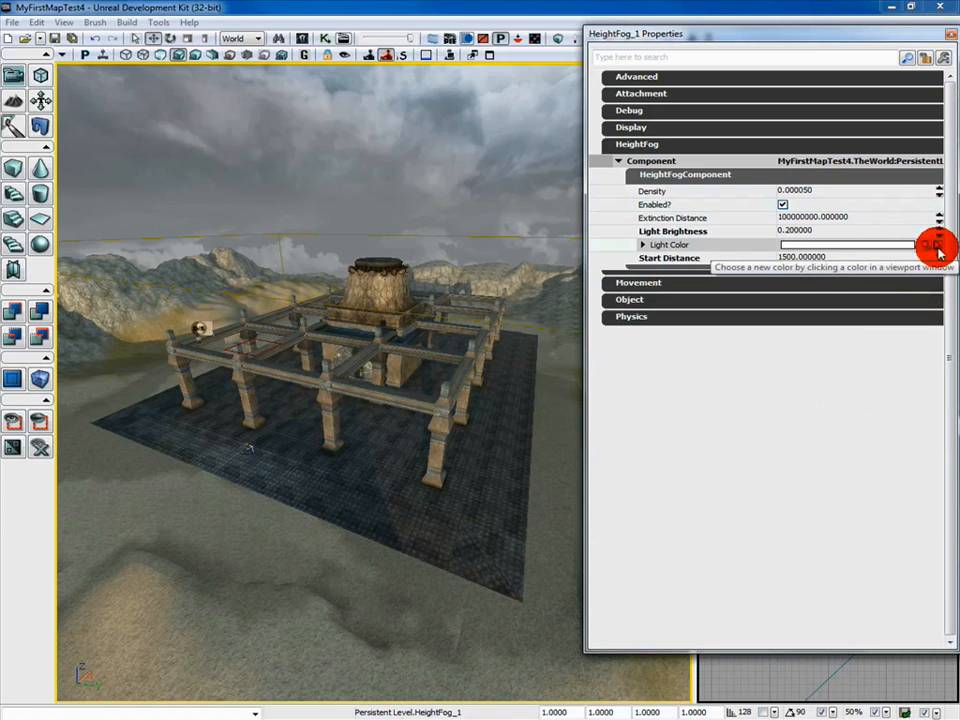
pyautogui.click(491, 83)
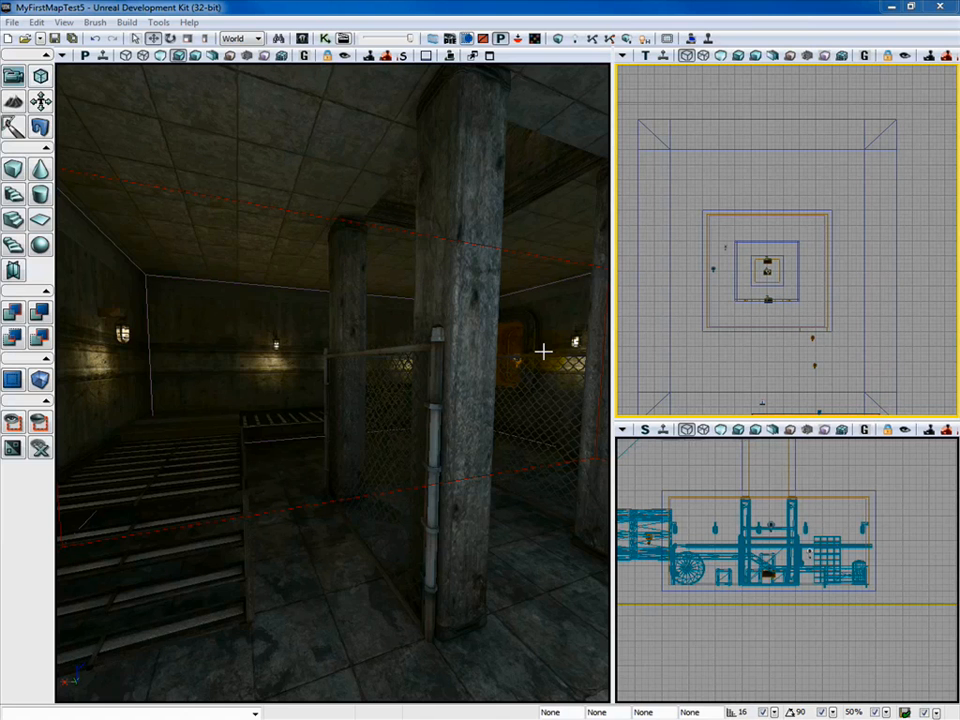
# Add a PostProcessVolume enclosing the underground room in MyFirstMapTest5.
pyautogui.moveTo(543, 351); pyautogui.dragTo(402, 315)
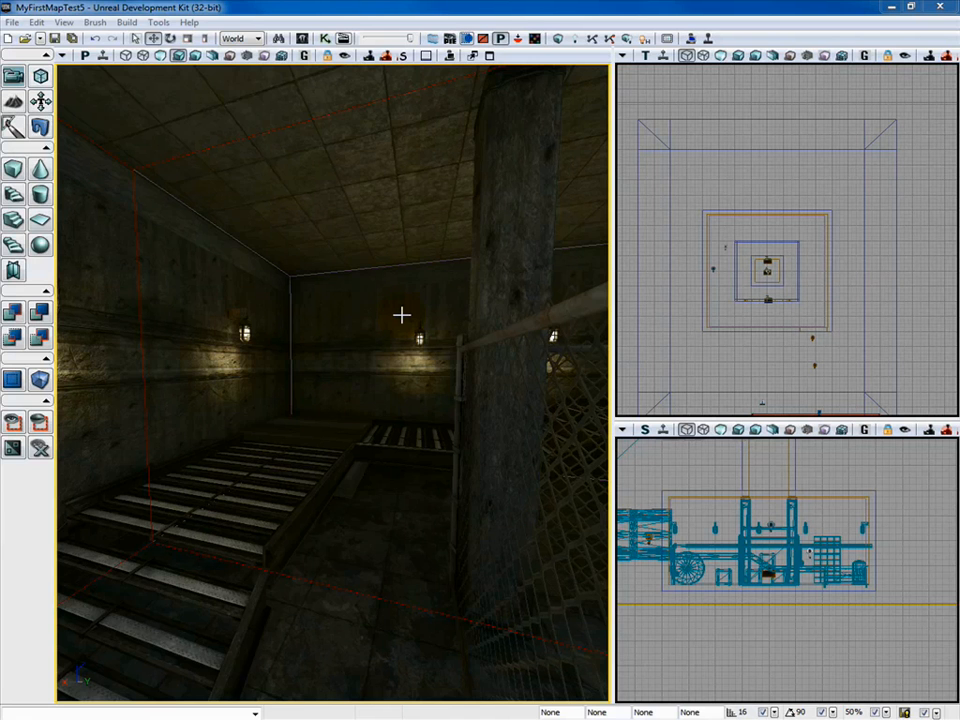
pyautogui.click(39, 380)
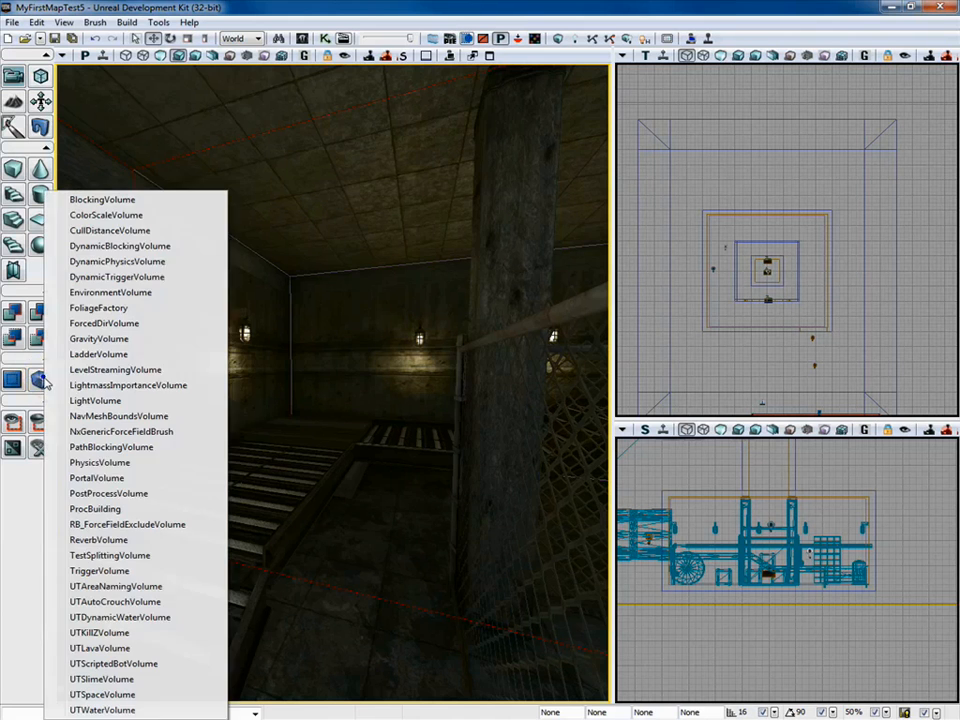
pyautogui.click(148, 494)
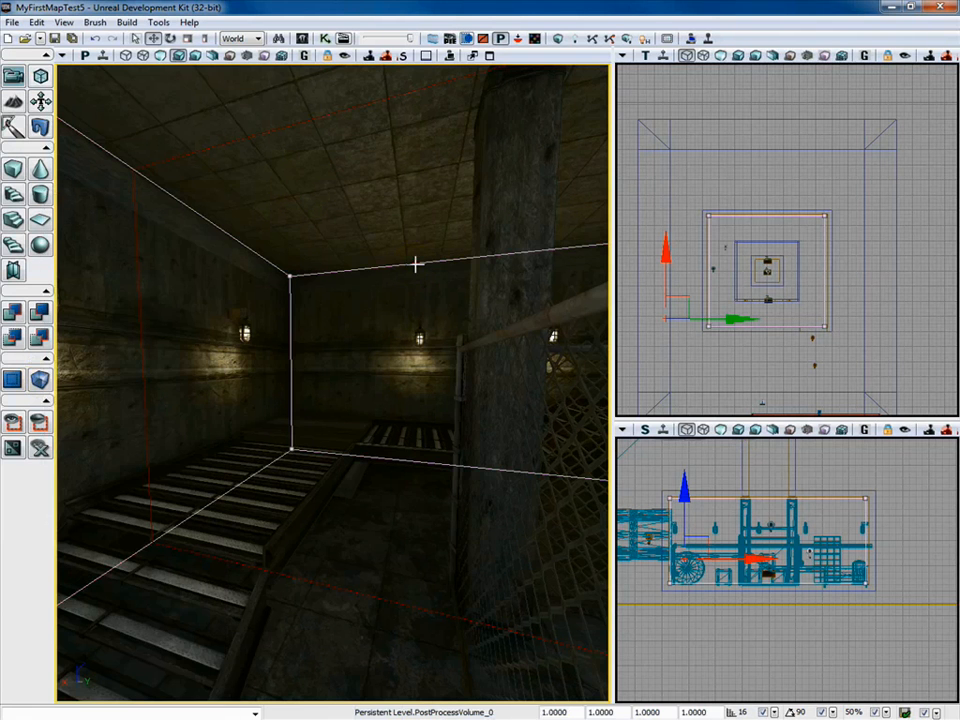
# Open the post process volume's properties and expand its PostProcessVolume category.
pyautogui.moveTo(390, 318); pyautogui.dragTo(505, 235)
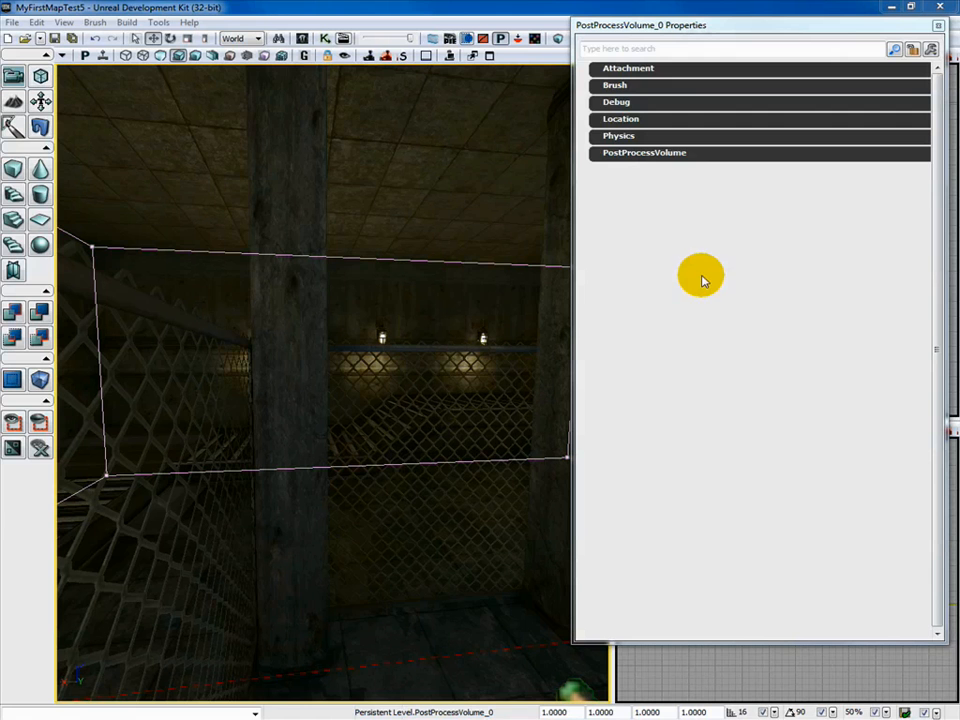
pyautogui.click(602, 153)
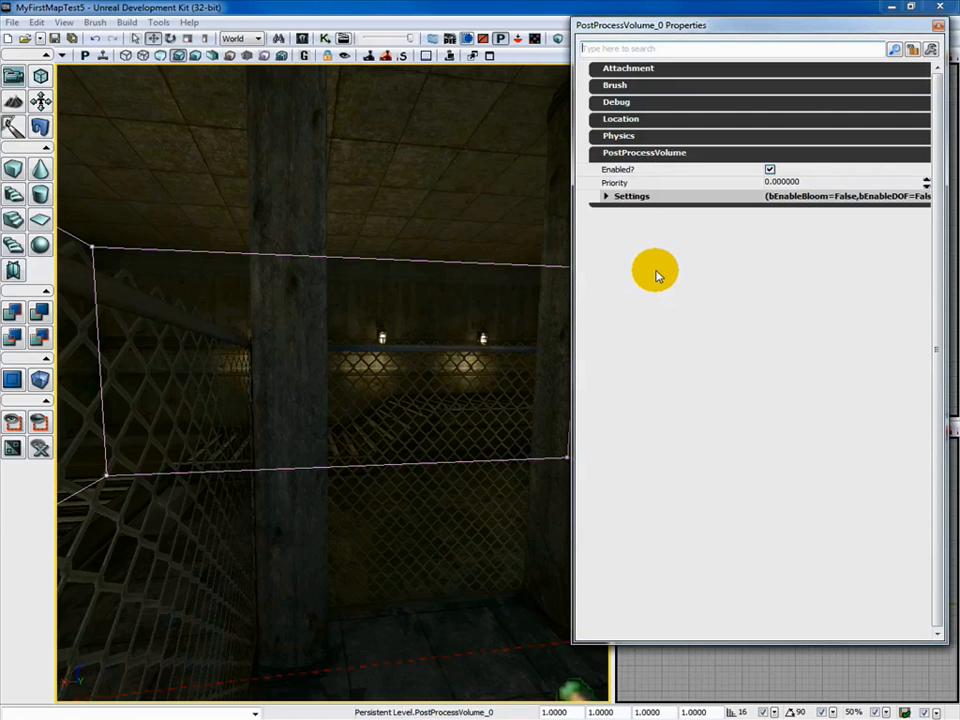
# Expand the volume's Settings and show the perspective view in game view with Post Process Volume Previs.
pyautogui.click(607, 198)
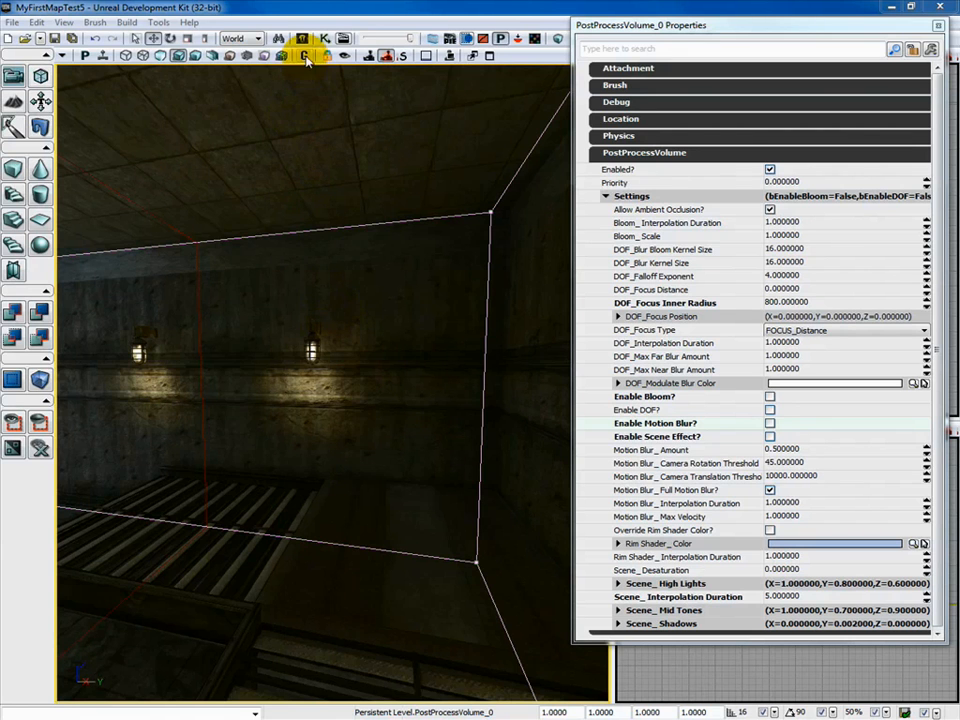
pyautogui.click(305, 56)
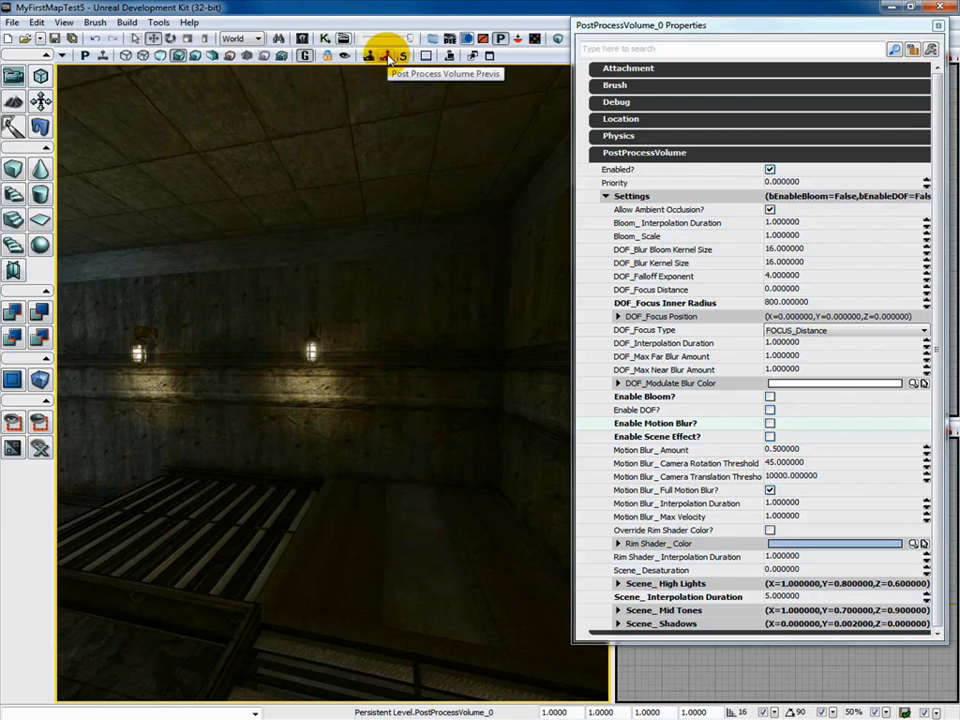
pyautogui.click(388, 57)
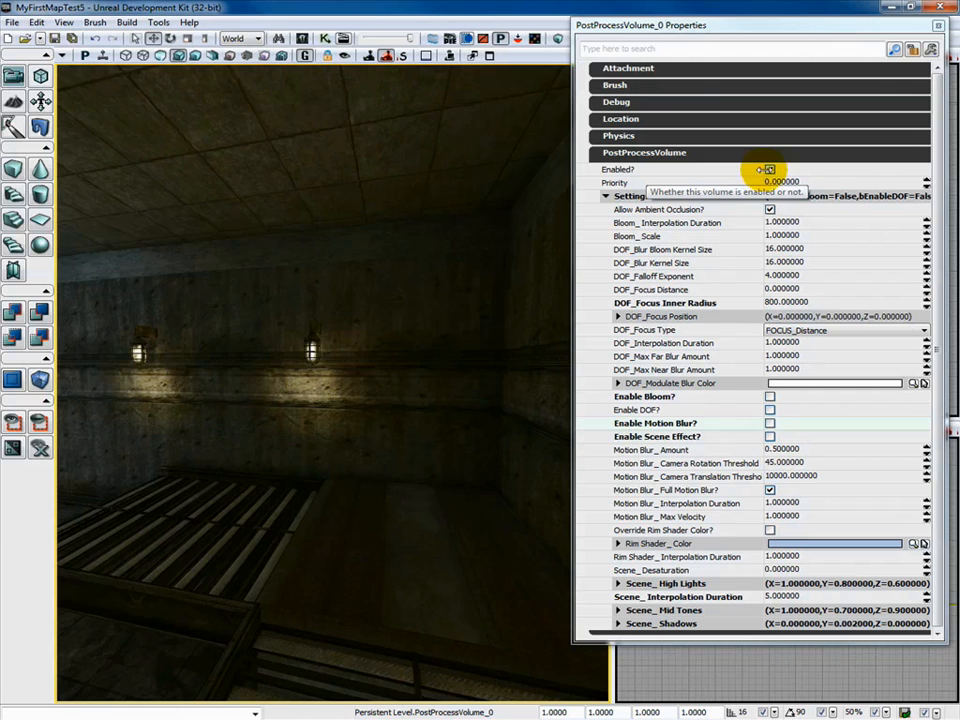
# Toggle the post process volume off and on to compare, and enable its bloom.
pyautogui.click(769, 170)
pyautogui.click(769, 170)
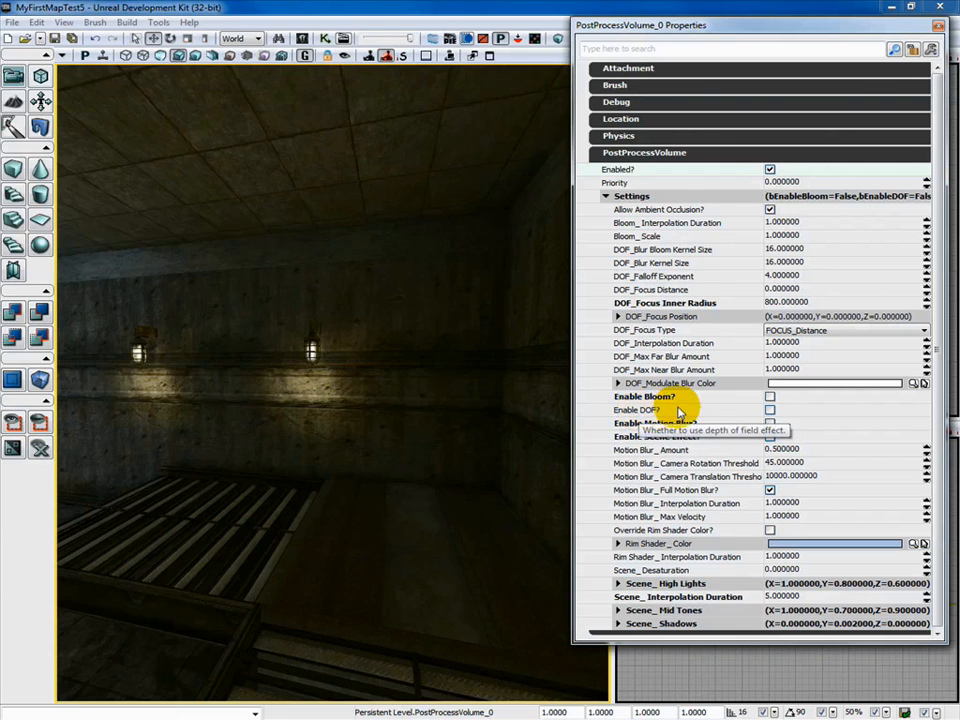
pyautogui.click(769, 397)
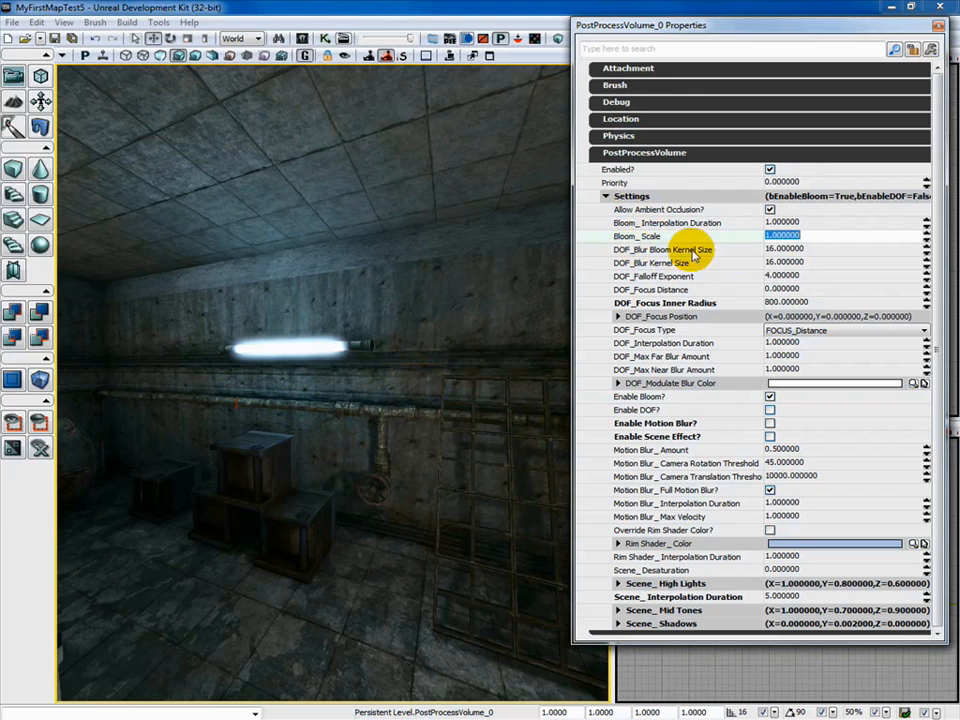
# Try a Bloom Scale of 5 on the post process volume.
pyautogui.click(808, 238)
pyautogui.write('5')
pyautogui.press('Return')
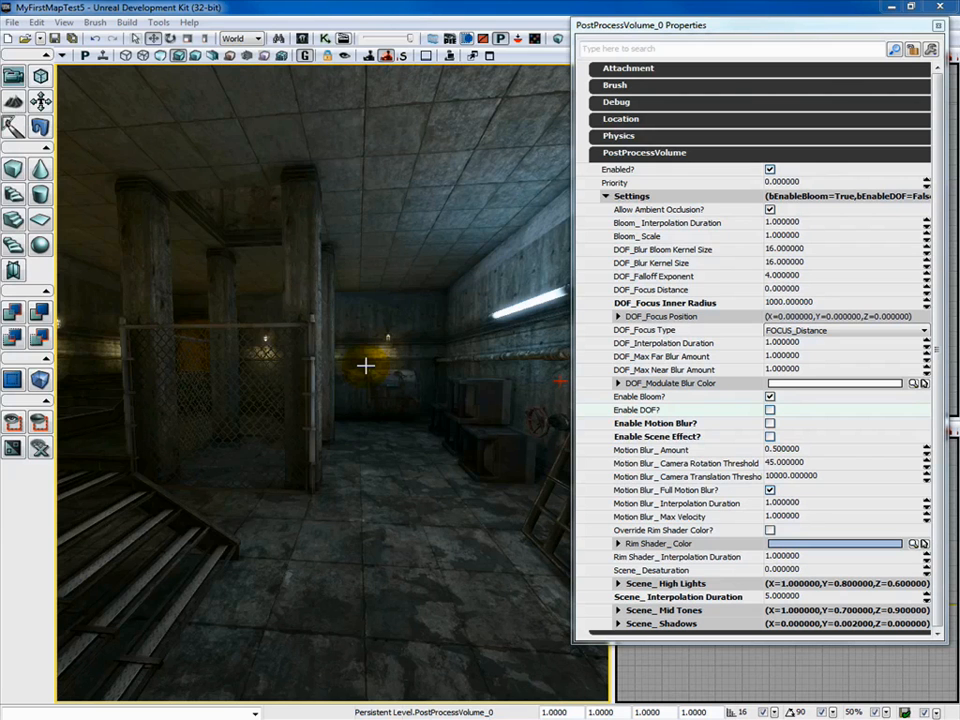
# Enable depth of field and set DOF Focus Inner Radius to 600, checking the blur in the room.
pyautogui.click(769, 411)
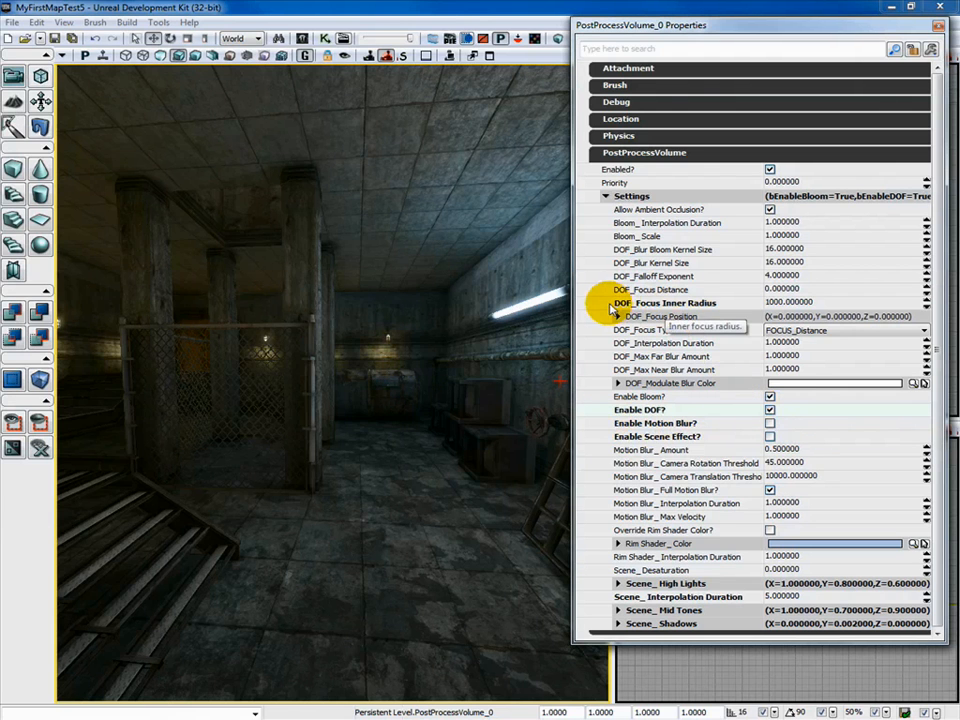
pyautogui.click(814, 302)
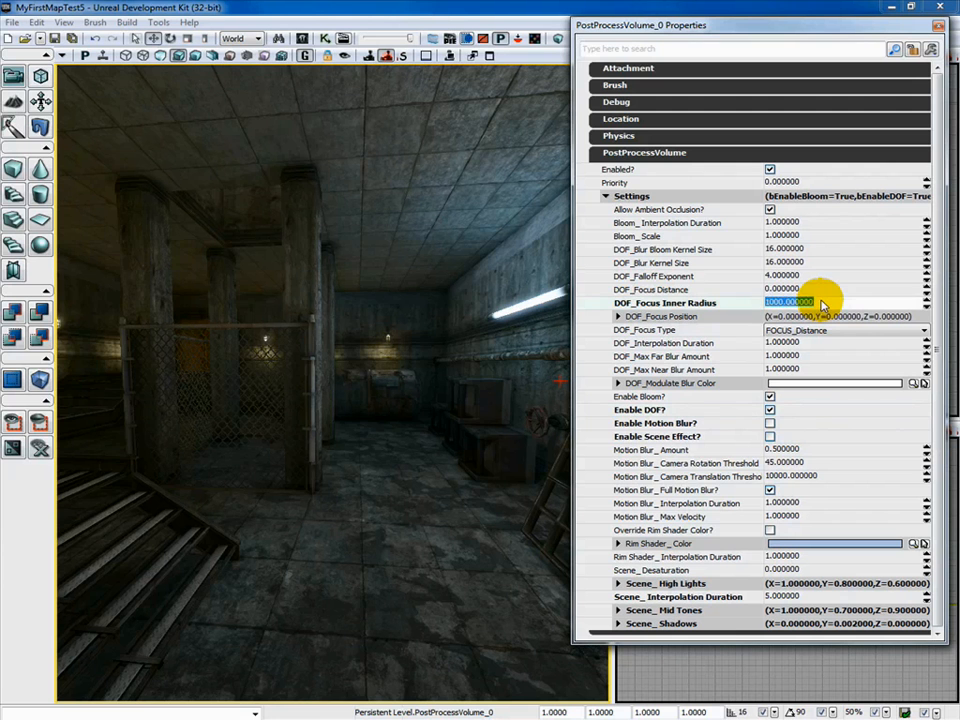
pyautogui.write('600')
pyautogui.press('Return')
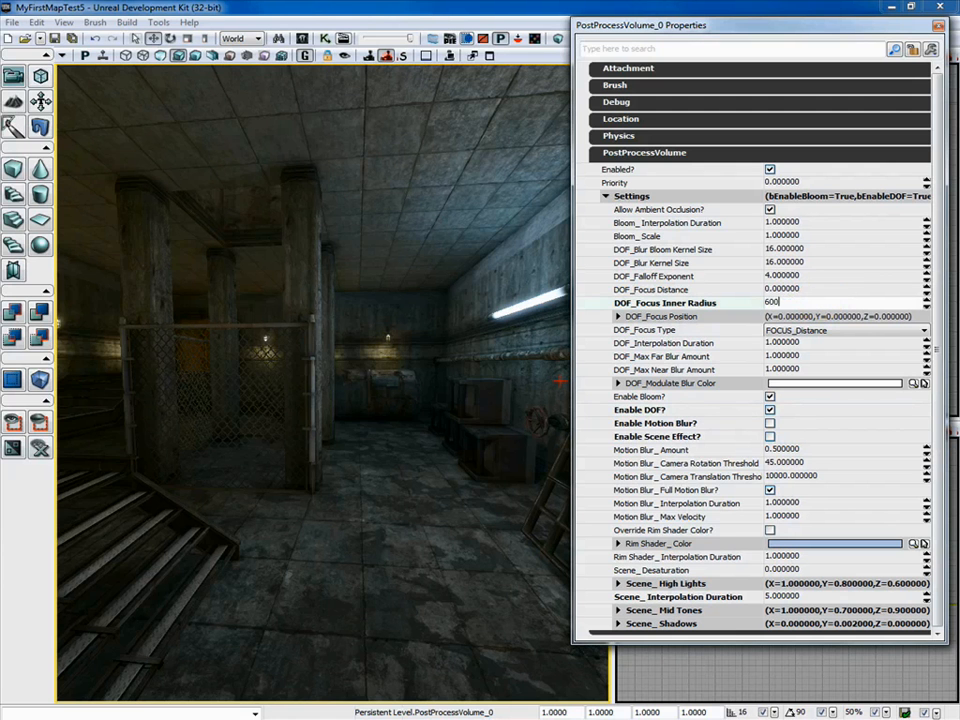
pyautogui.moveTo(436, 513); pyautogui.dragTo(430, 380)
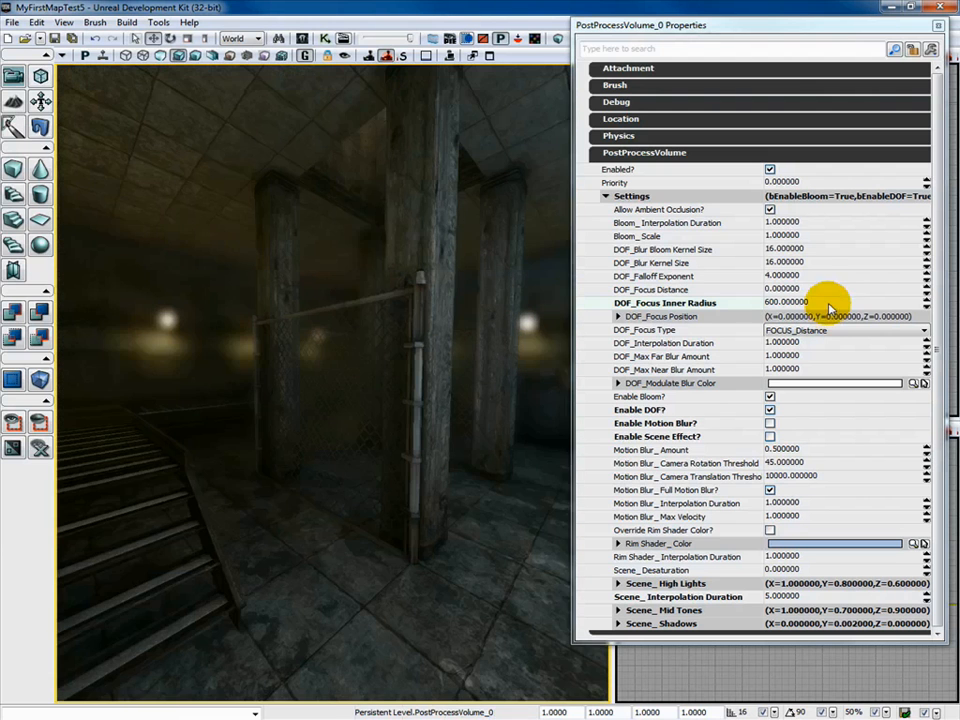
# Set DOF Focus Inner Radius to 800, check the blur around the room, and toggle motion blur.
pyautogui.click(828, 303)
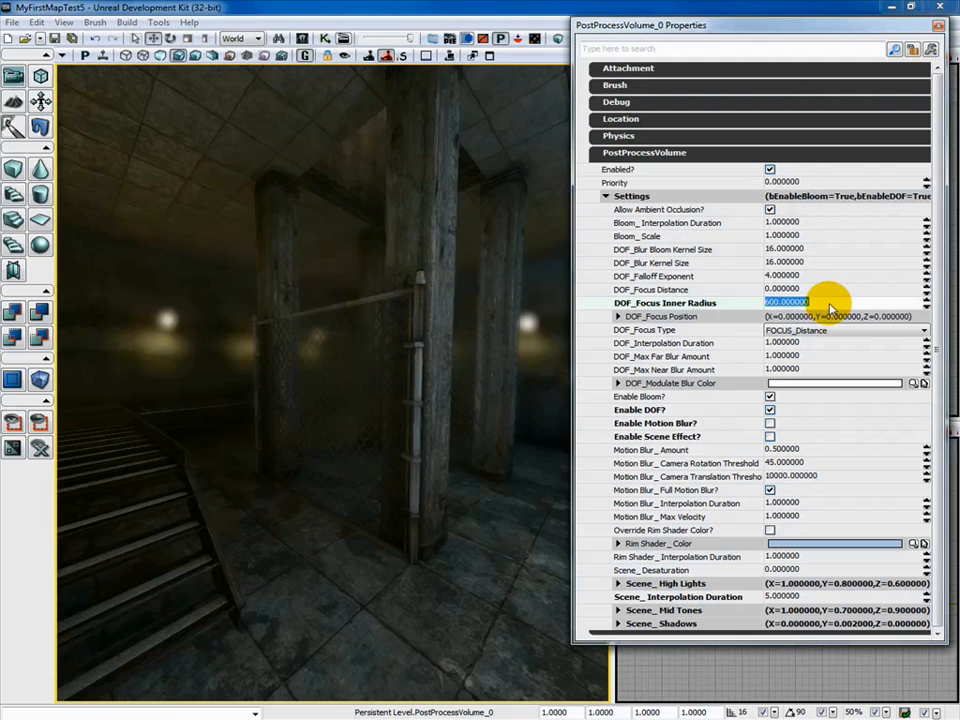
pyautogui.write('800')
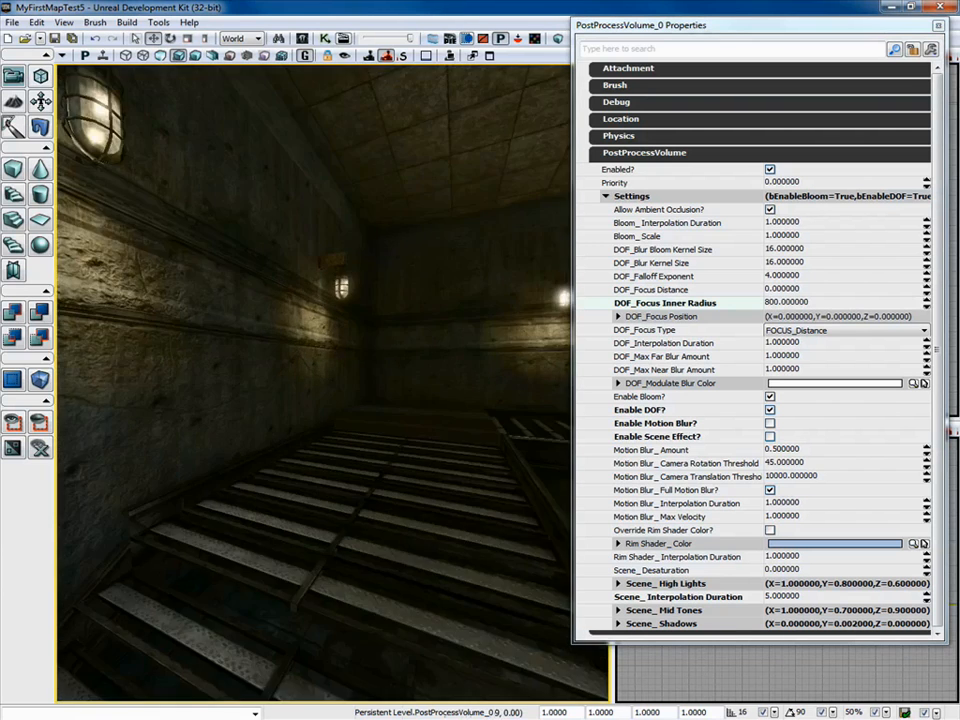
pyautogui.moveTo(330, 400); pyautogui.dragTo(480, 325)
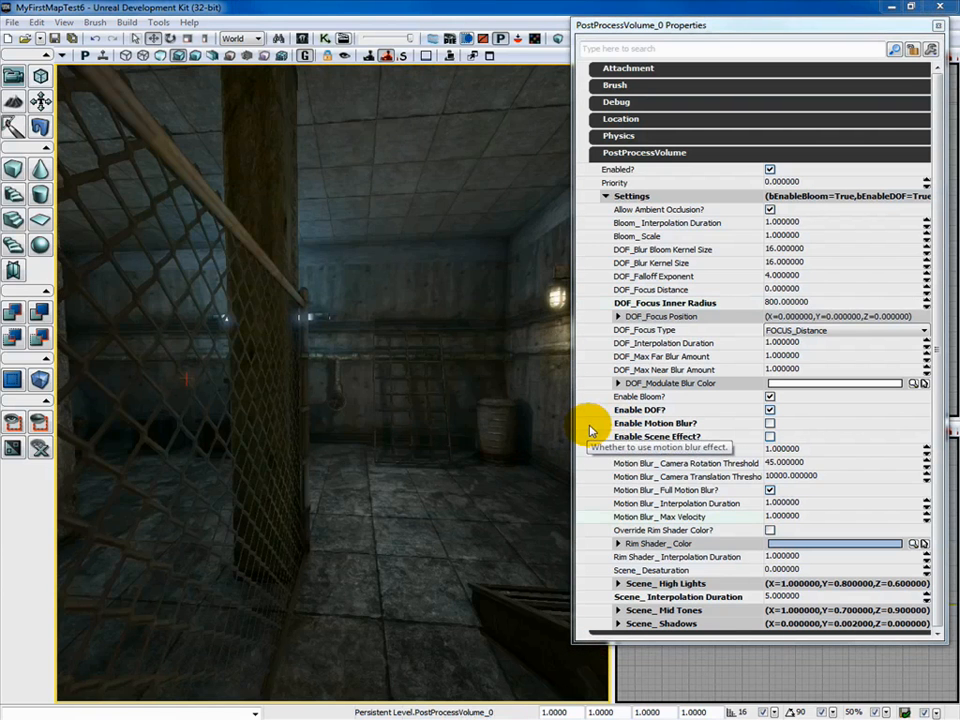
pyautogui.click(769, 424)
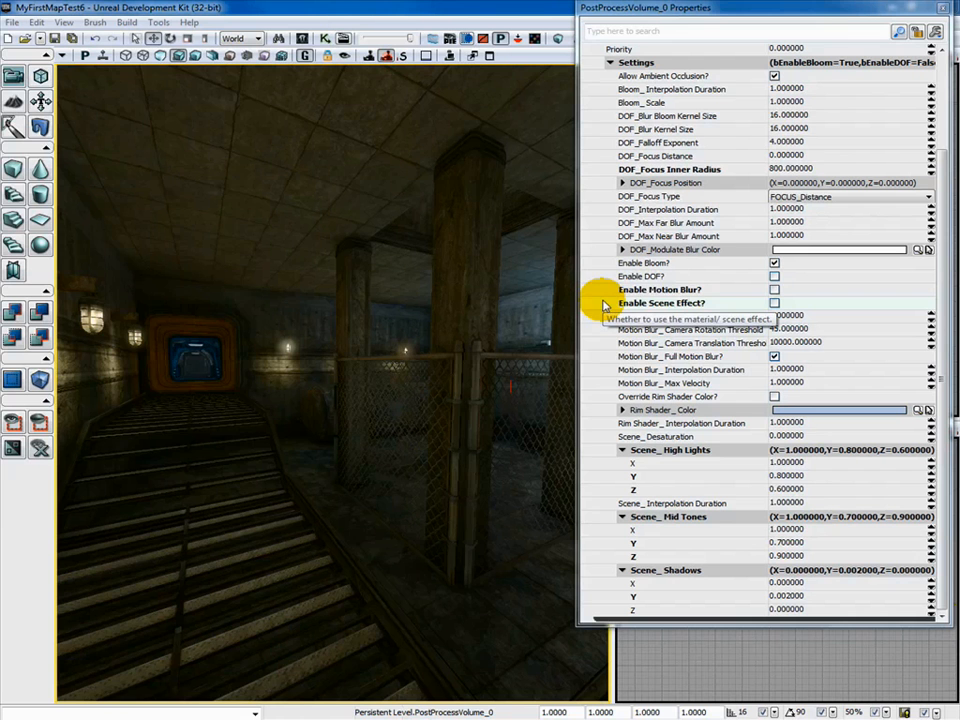
# Enable the volume's scene effect, switching it off and on again to compare the look.
pyautogui.click(774, 303)
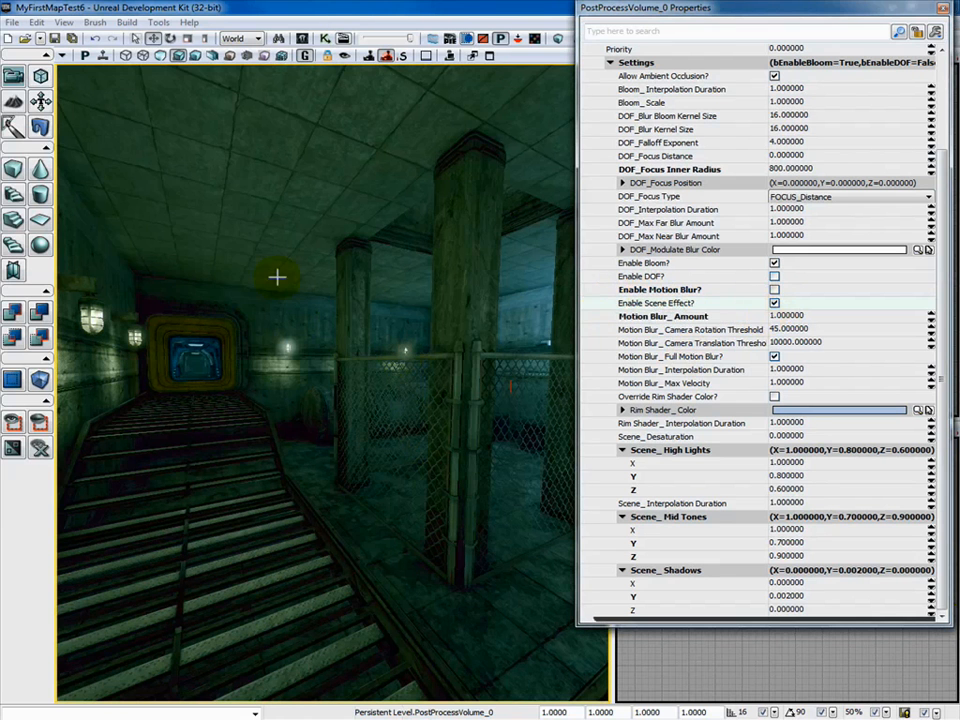
pyautogui.click(774, 303)
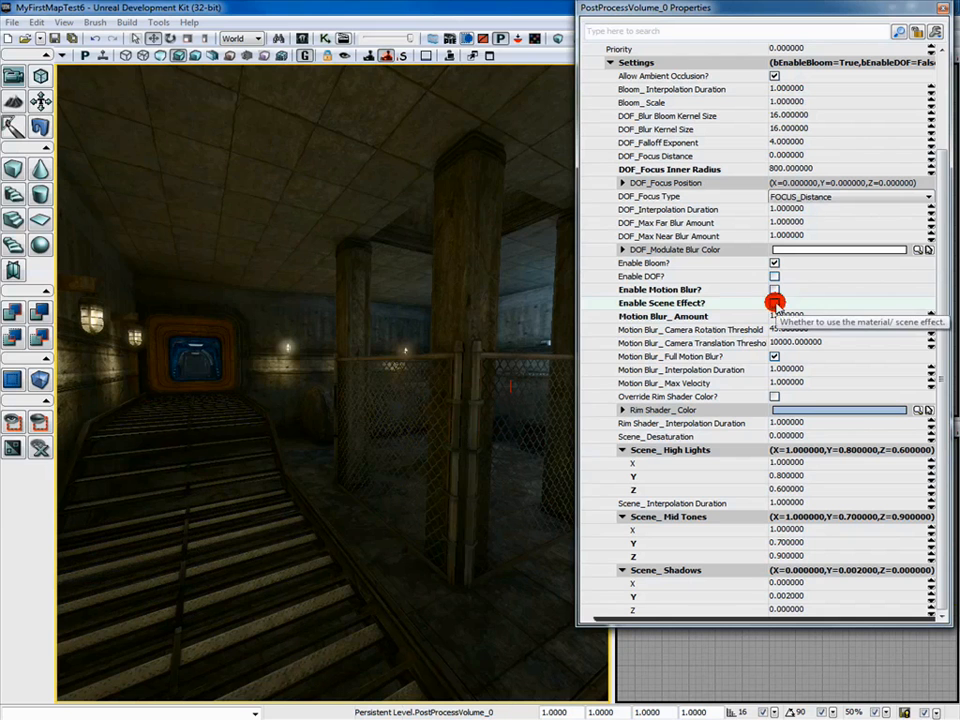
pyautogui.click(774, 303)
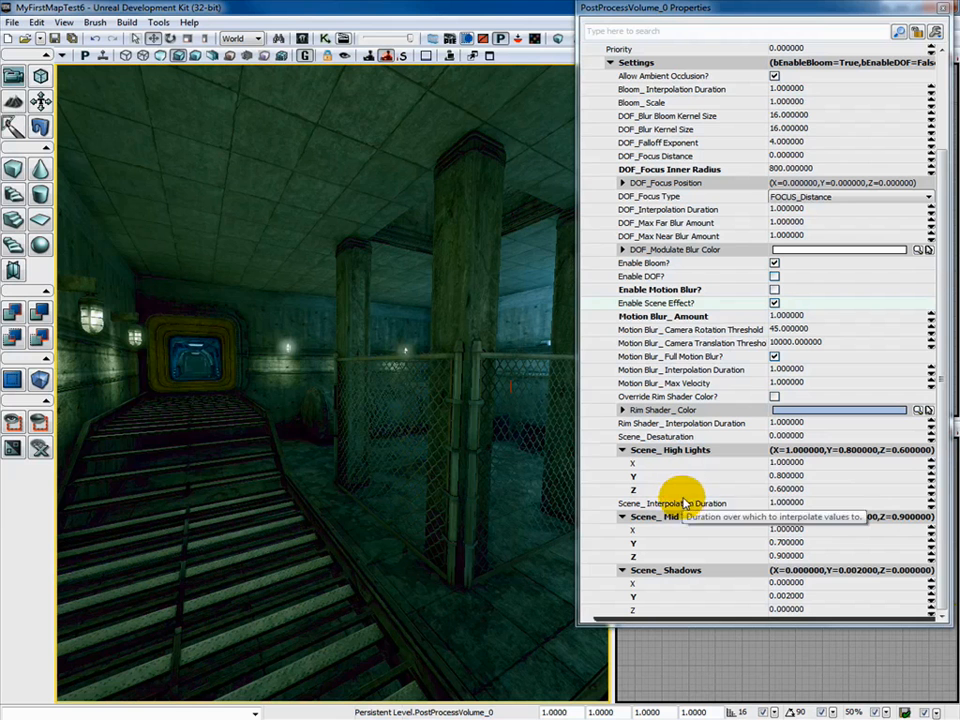
# Try a Scene High Lights X value of 0 and restore it to 1.
pyautogui.click(815, 464)
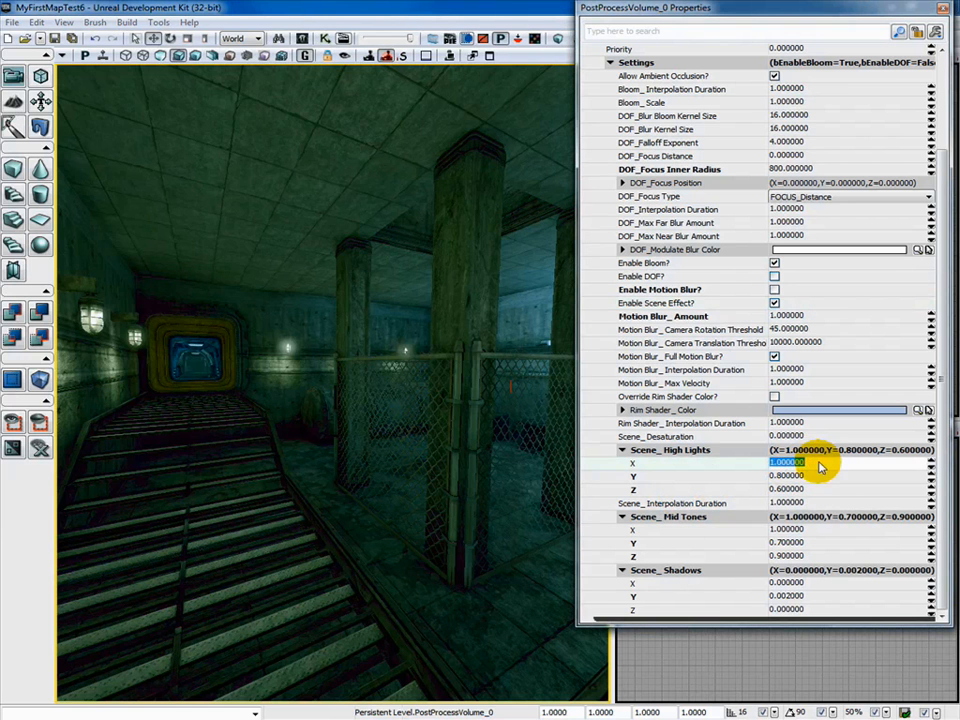
pyautogui.write('0')
pyautogui.press('Return')
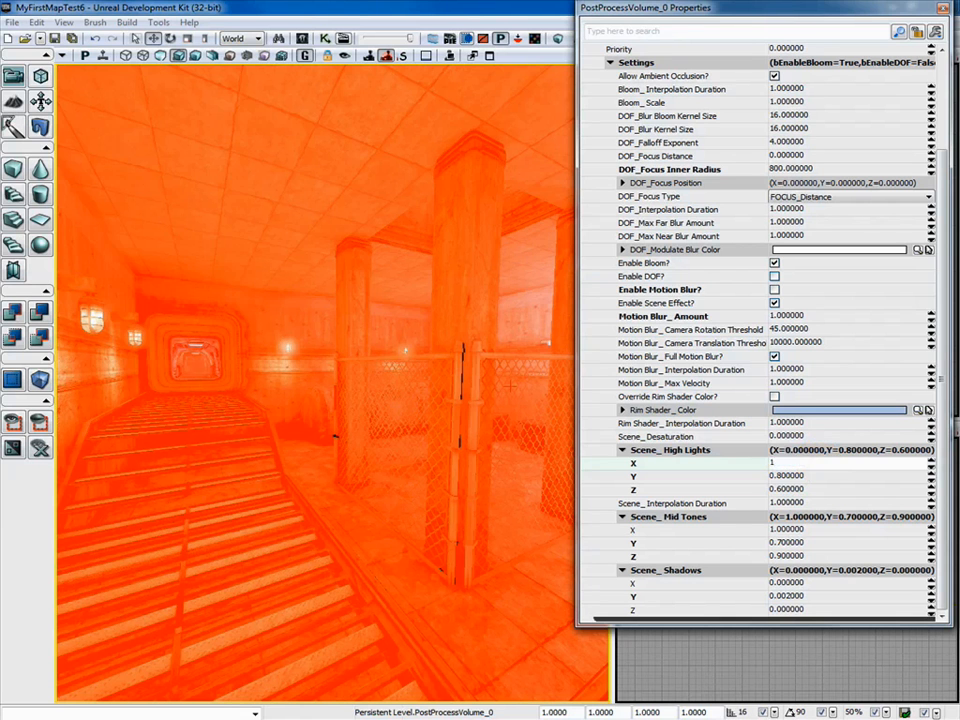
pyautogui.write('1')
pyautogui.press('Return')
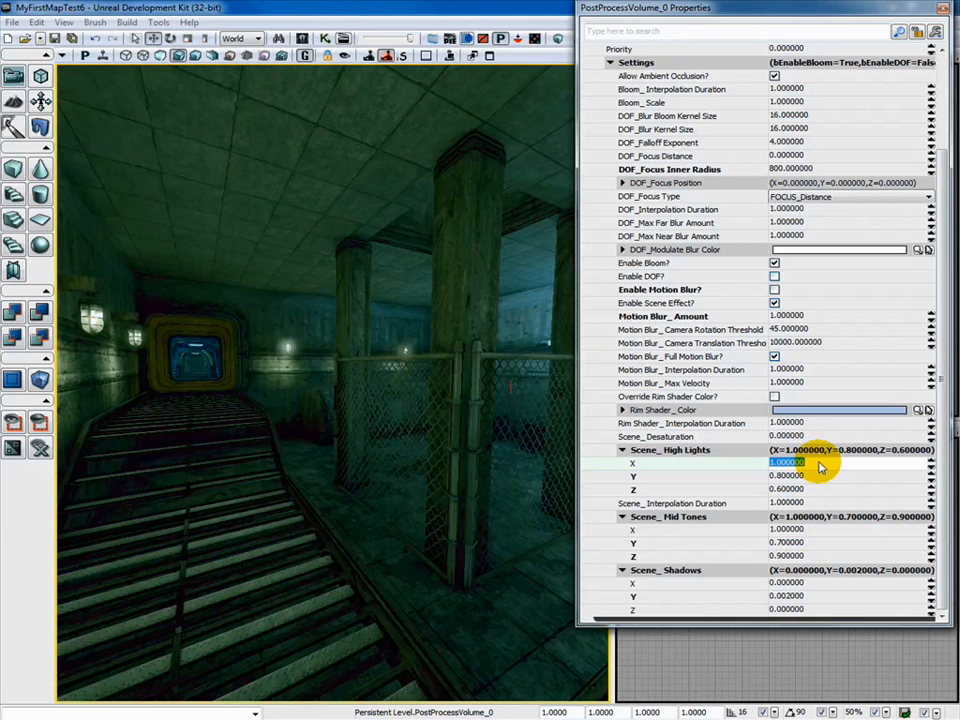
# Try a Scene Shadows Y value of 0.1 and restore it to 0.002.
pyautogui.click(818, 596)
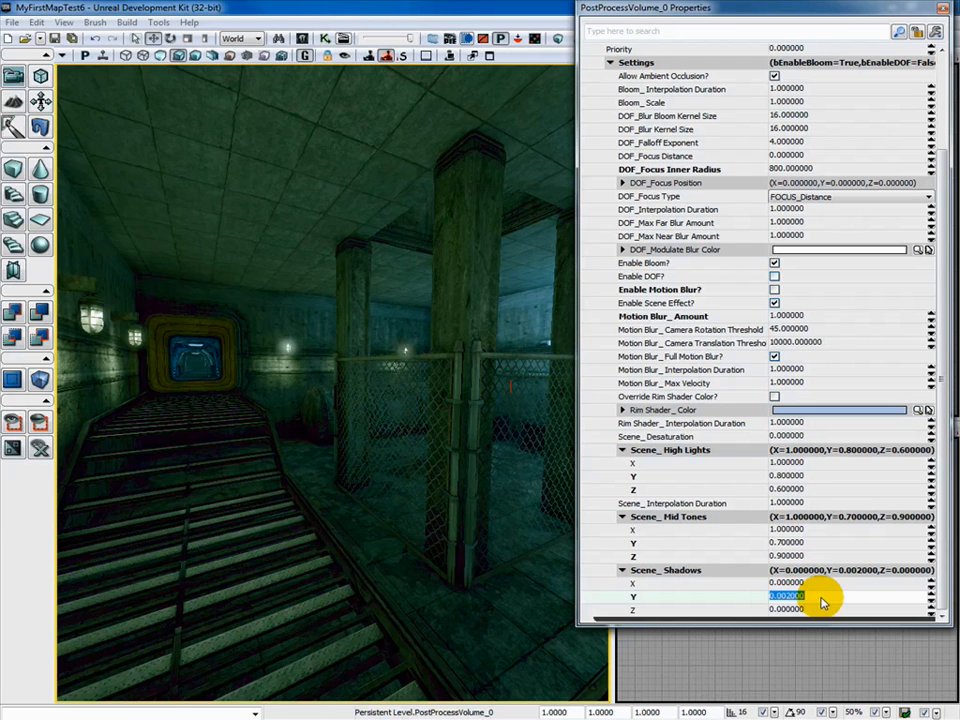
pyautogui.write('0.1')
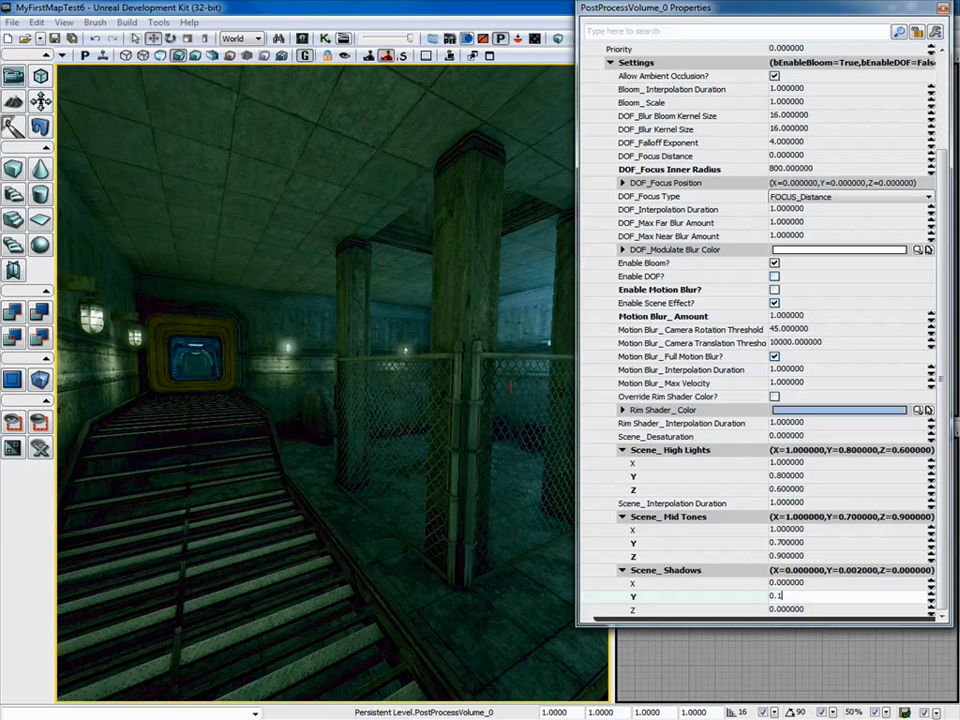
pyautogui.press('Return')
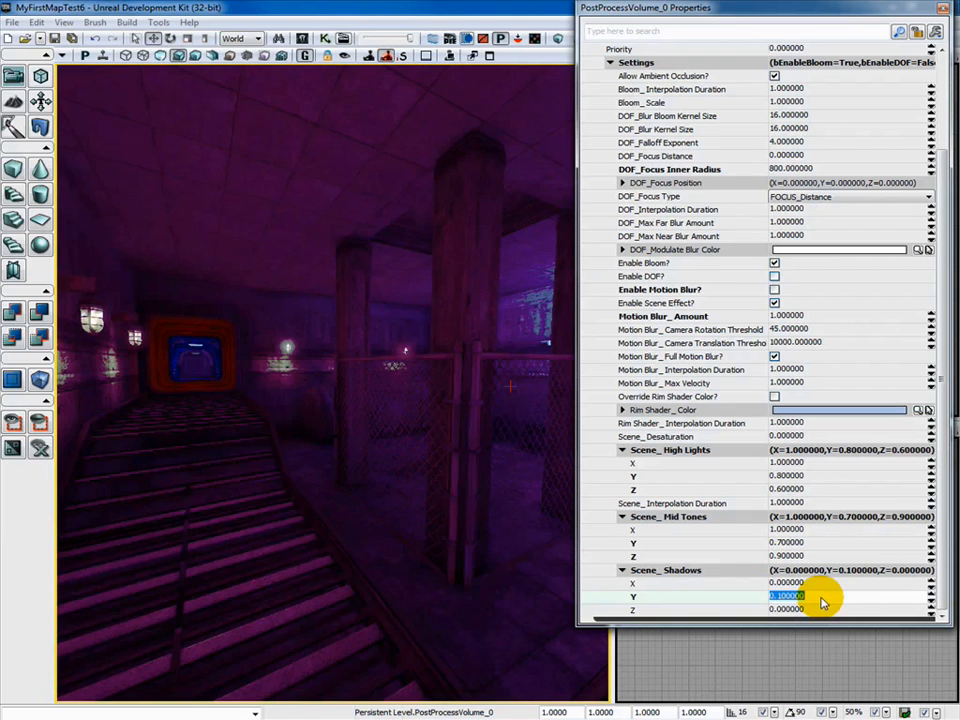
pyautogui.write('00')
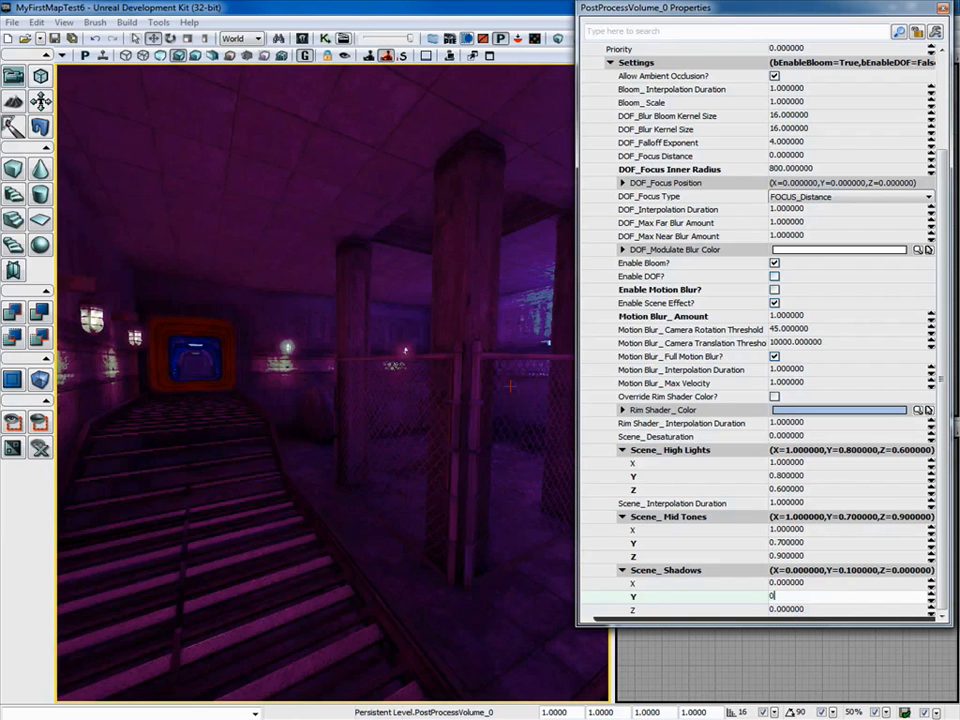
pyautogui.write('.002')
pyautogui.press('Return')
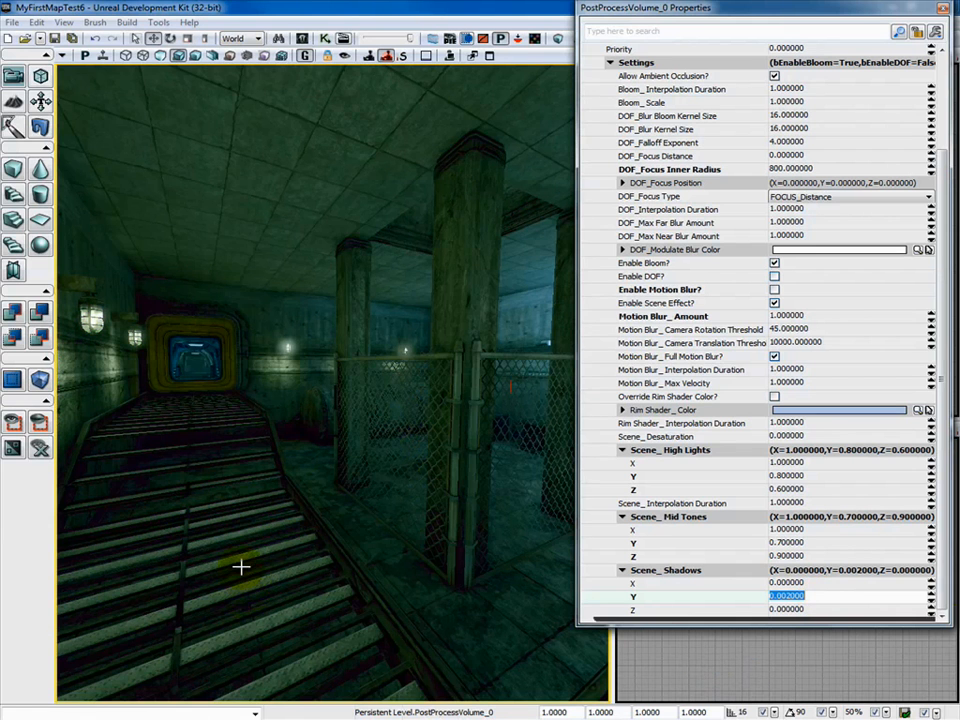
# Start a play test in the viewport from inside the orange tunnel facing the underground room.
pyautogui.moveTo(239, 522); pyautogui.dragTo(266, 514)
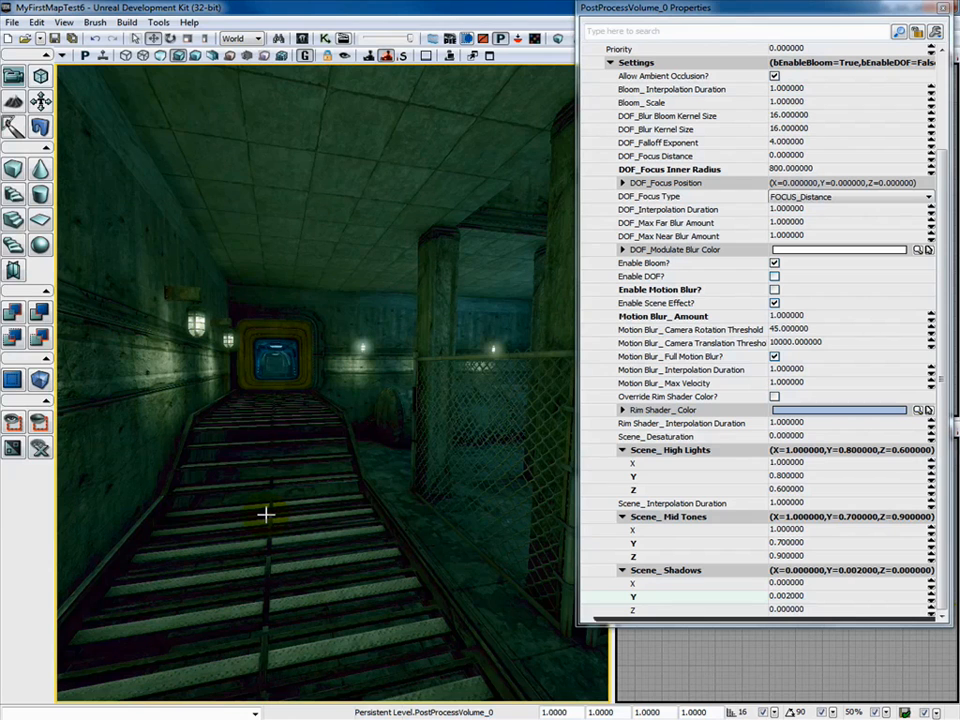
pyautogui.moveTo(266, 514); pyautogui.dragTo(322, 383)
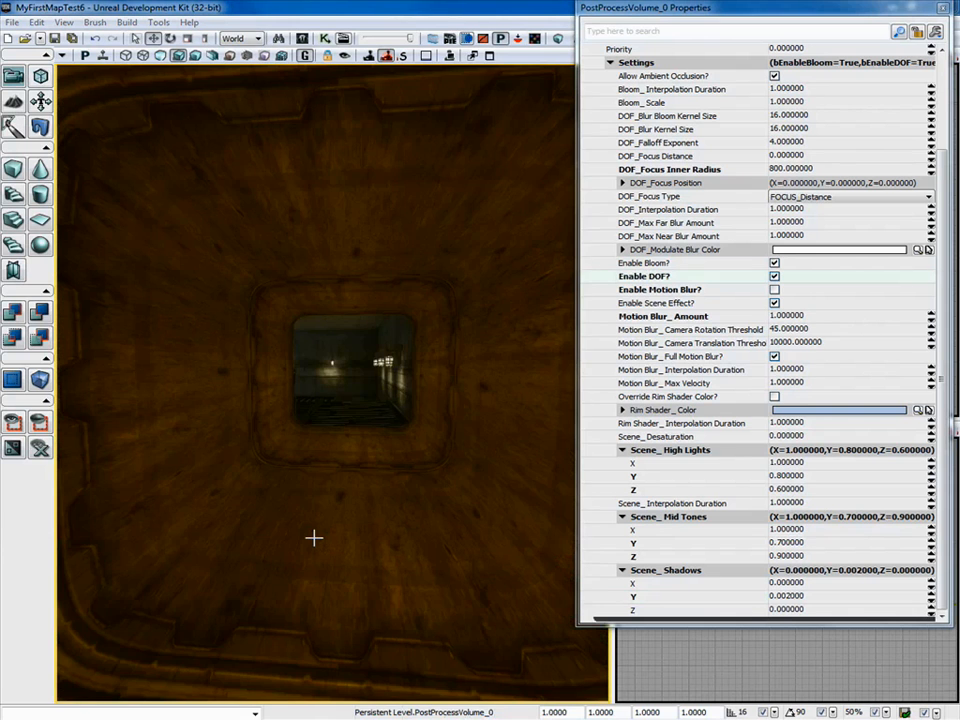
pyautogui.rightClick(314, 538)
pyautogui.moveTo(369, 500)
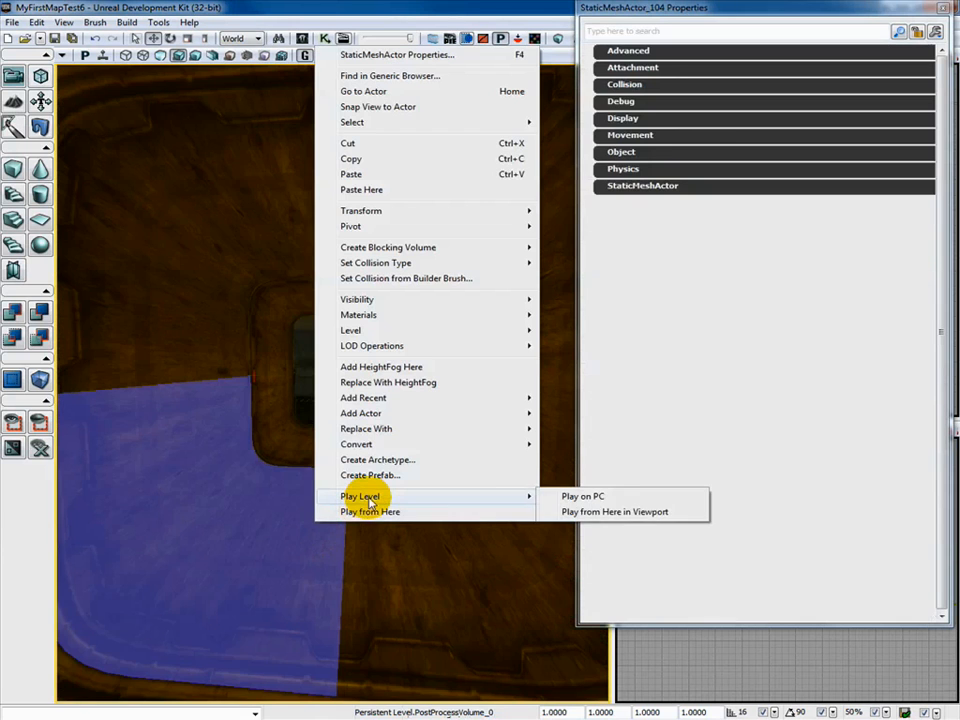
pyautogui.click(644, 512)
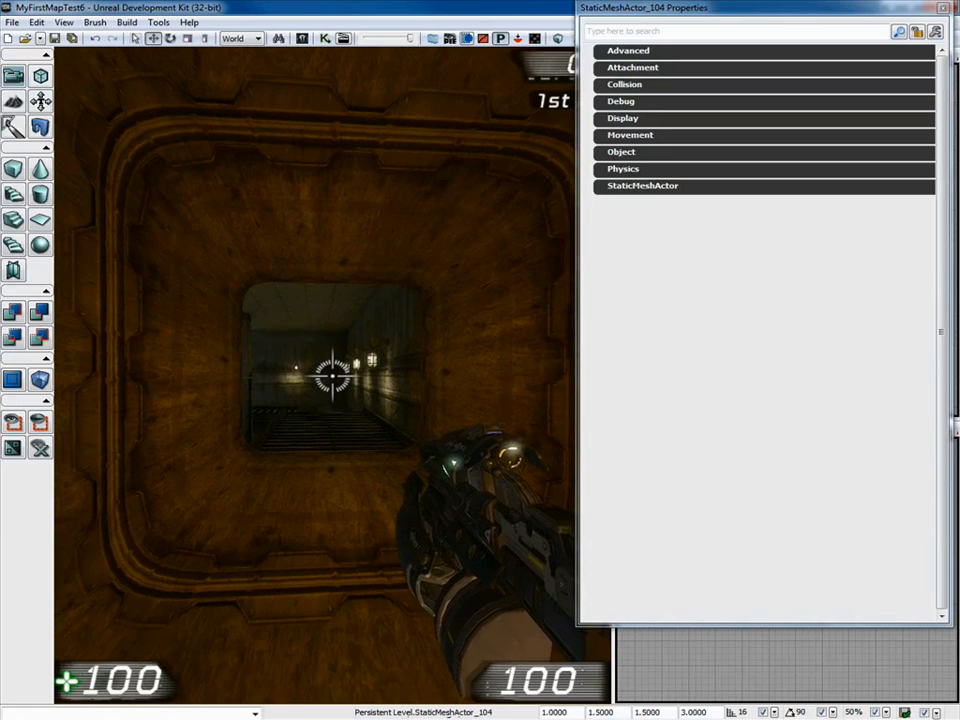
# Walk between the tunnel and the underground room to examine the post process transition in game.
pyautogui.press('w')
pyautogui.press('w')
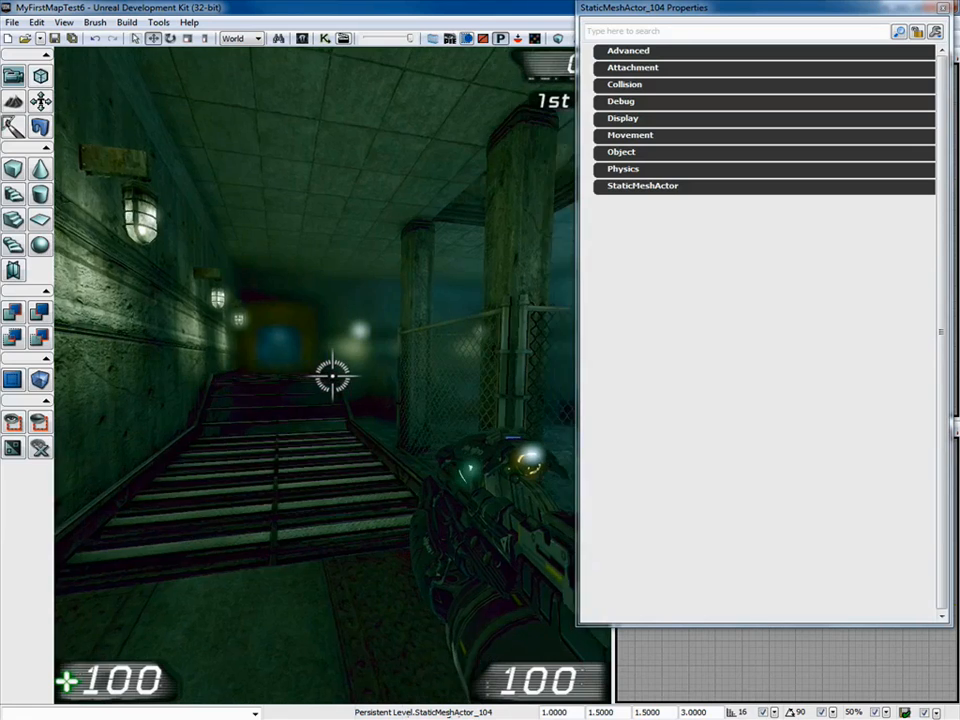
pyautogui.press('w')
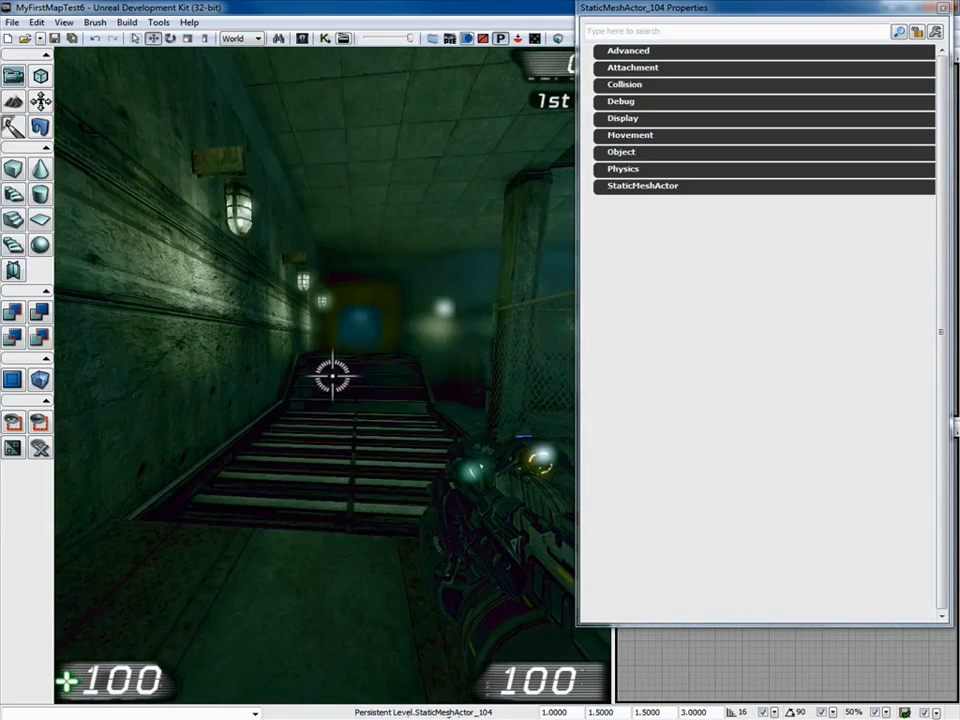
pyautogui.press('w')
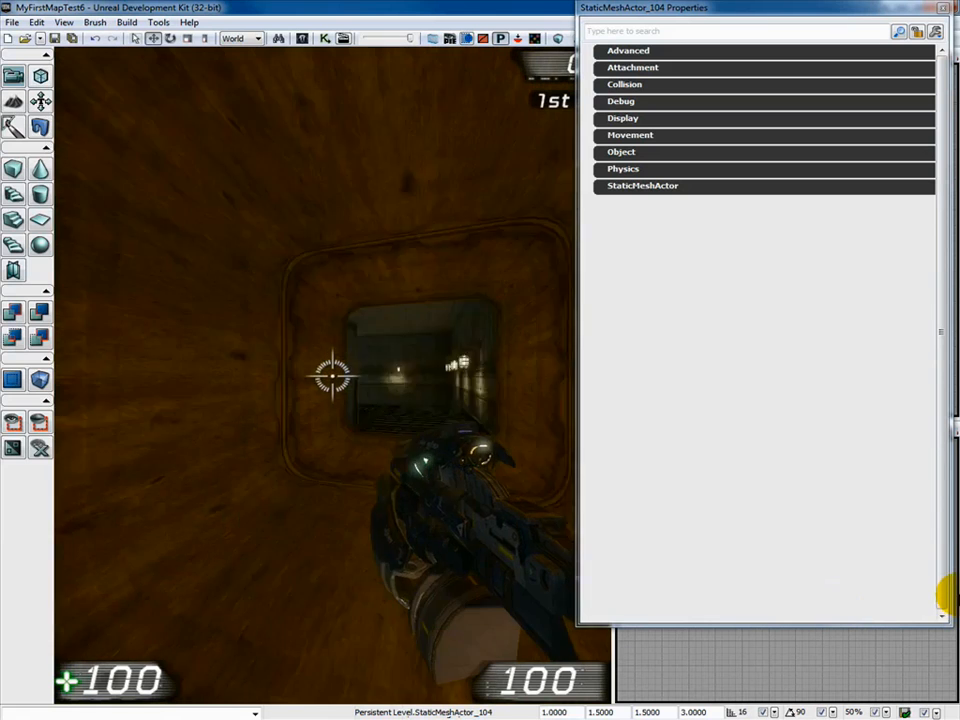
pyautogui.press('w')
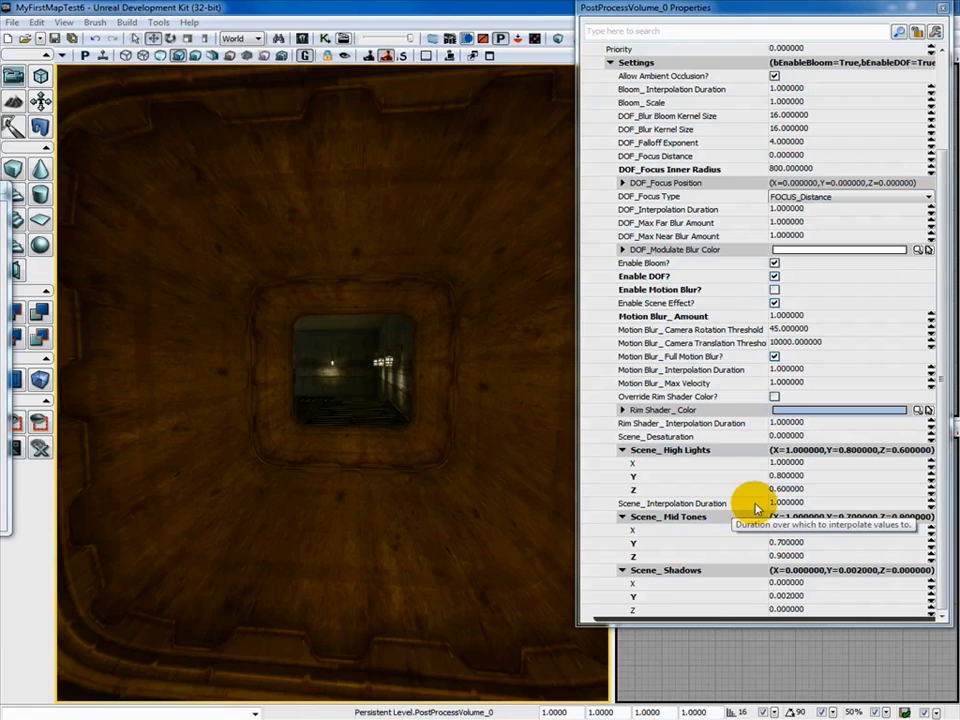
# Set the post process volume's Scene Interpolation Duration to 5.
pyautogui.click(821, 506)
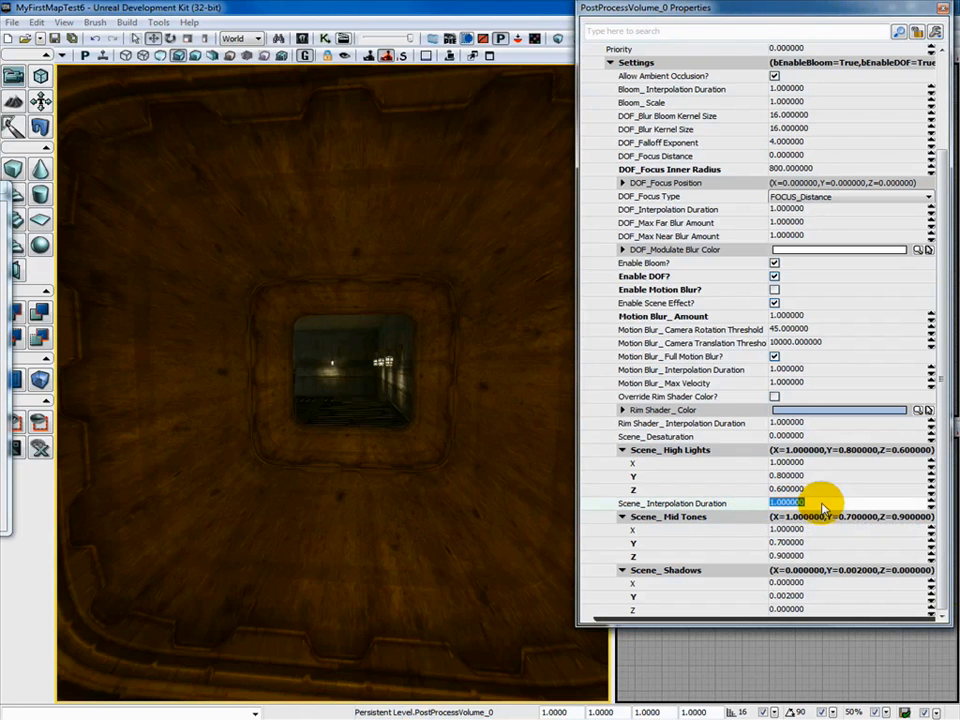
pyautogui.write('5')
pyautogui.press('Return')
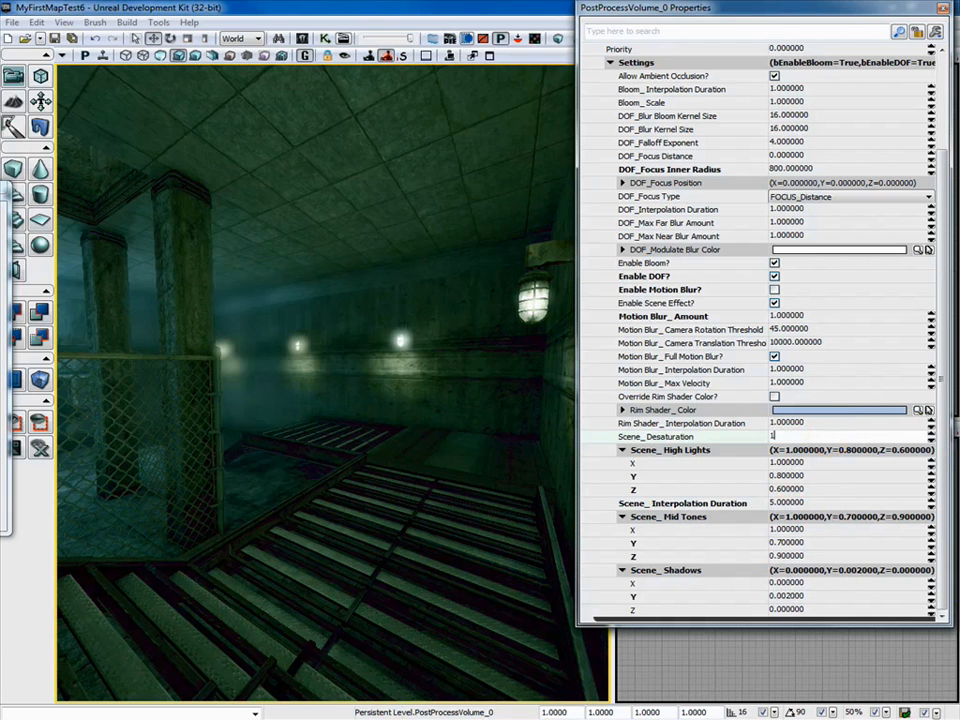
# Set the post process volume's Scene Desaturation to 1.
pyautogui.click(800, 436)
pyautogui.write('1')
pyautogui.press('Return')
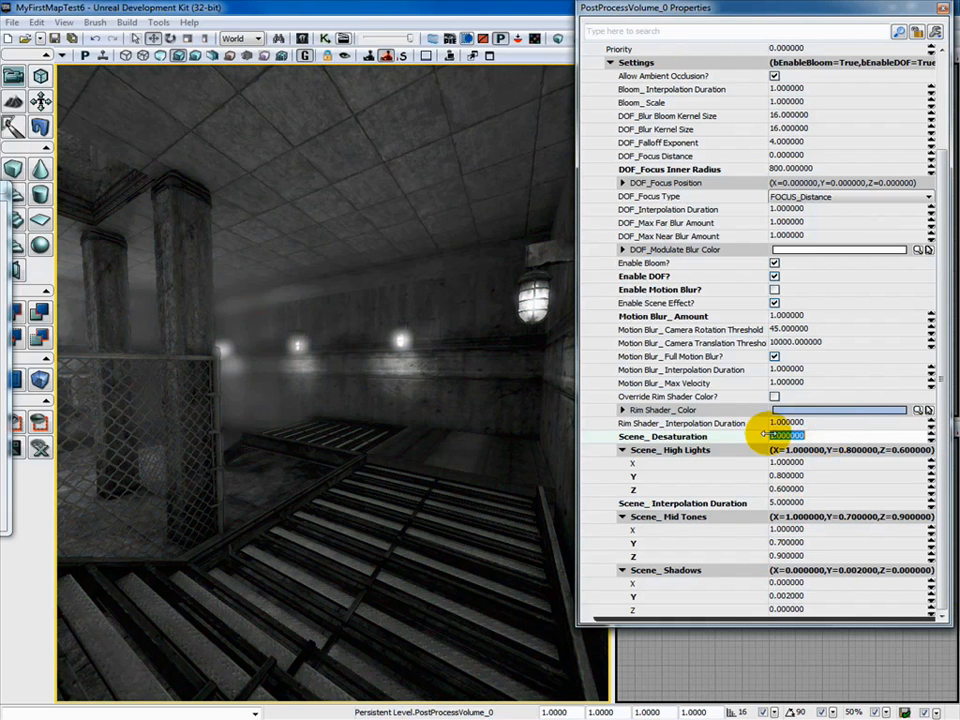